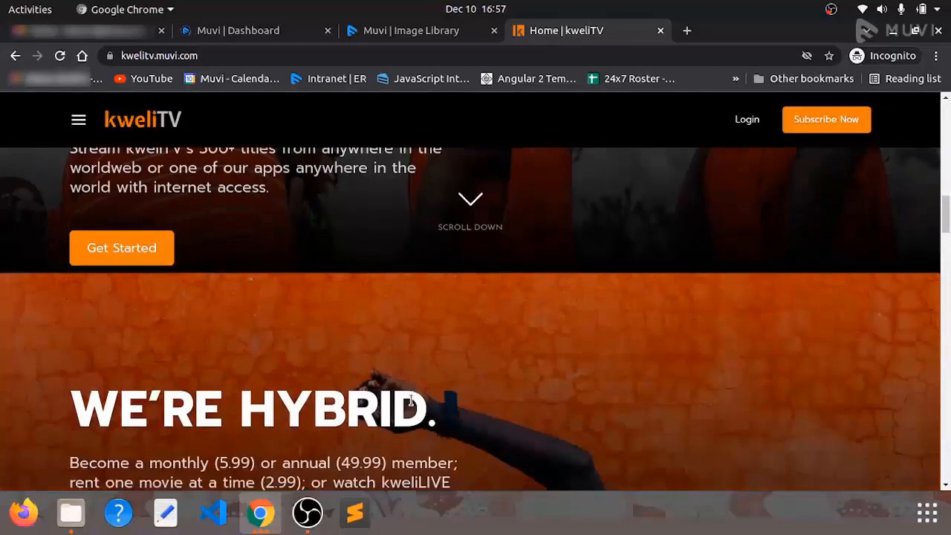
- Look over the banner sections on the kweliTV landing page
{"action": "scroll", "coordinate": [410, 400], "scroll_direction": "down", "scroll_amount": 4}
{"action": "scroll", "coordinate": [403, 280], "scroll_direction": "up", "scroll_amount": 1}
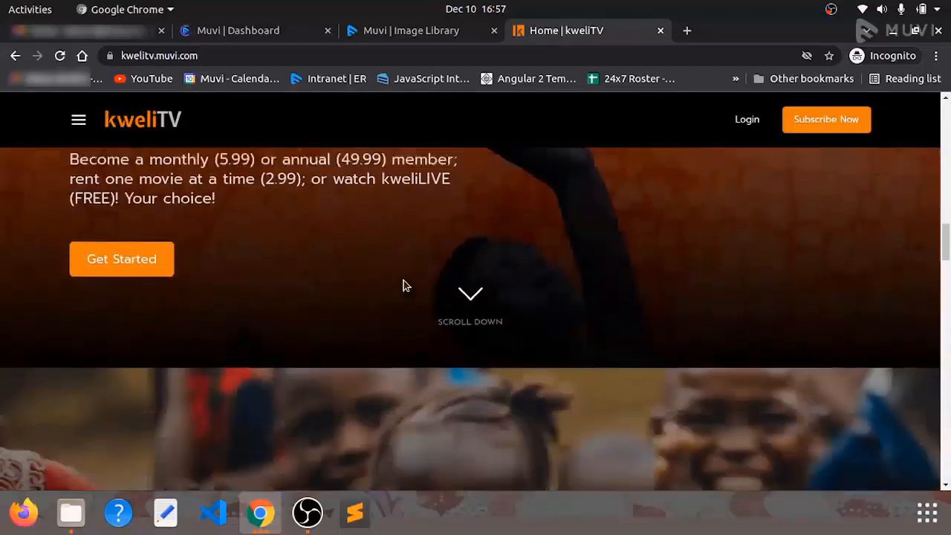
{"action": "scroll", "coordinate": [403, 280], "scroll_direction": "up", "scroll_amount": 3}
{"action": "scroll", "coordinate": [474, 299], "scroll_direction": "up", "scroll_amount": 3}
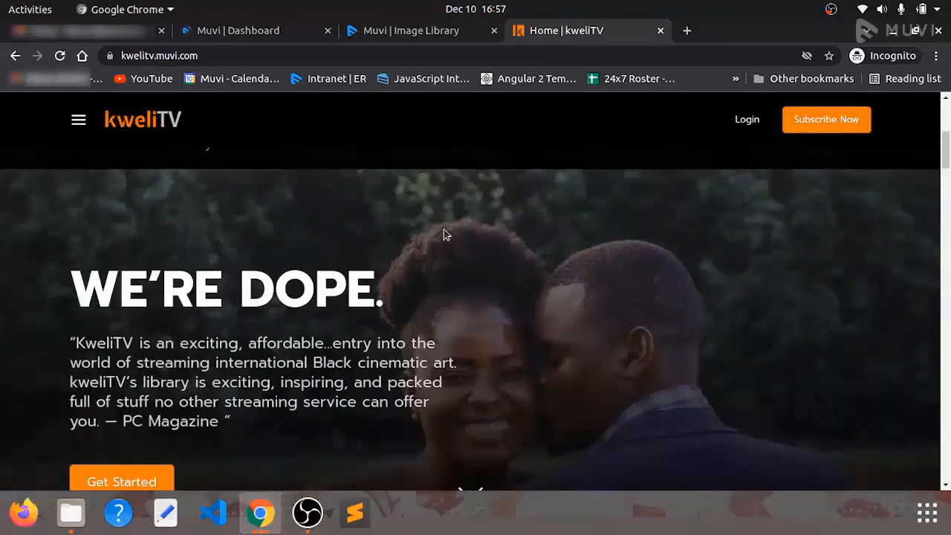
- Switch to the Muvi CMS and open the website's Widgets list showing the landing page section entries
{"action": "left_click", "coordinate": [287, 39]}
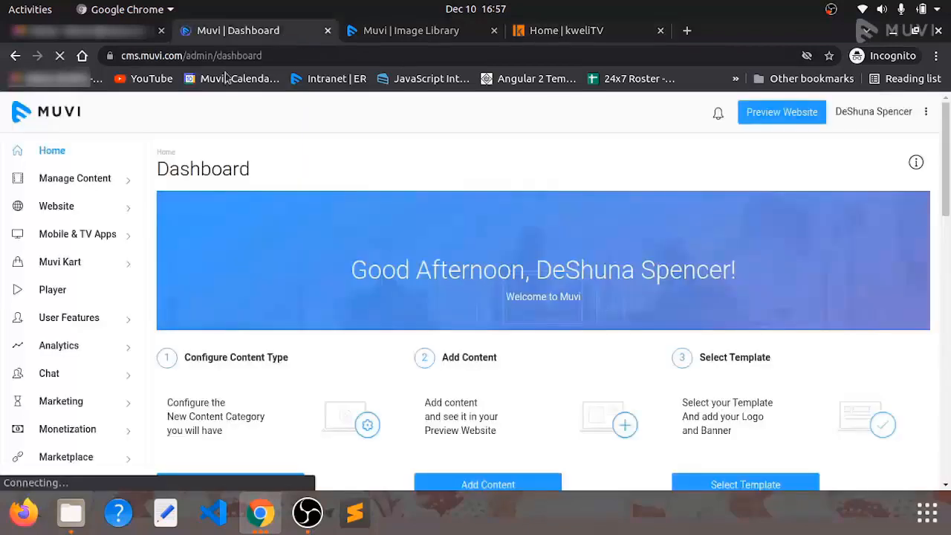
{"action": "mouse_move", "coordinate": [65, 213]}
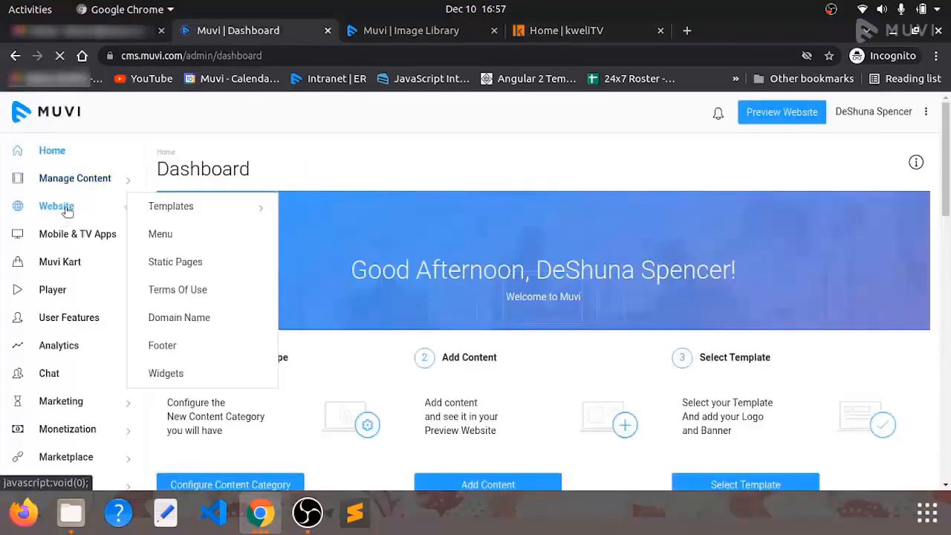
{"action": "left_click", "coordinate": [165, 373]}
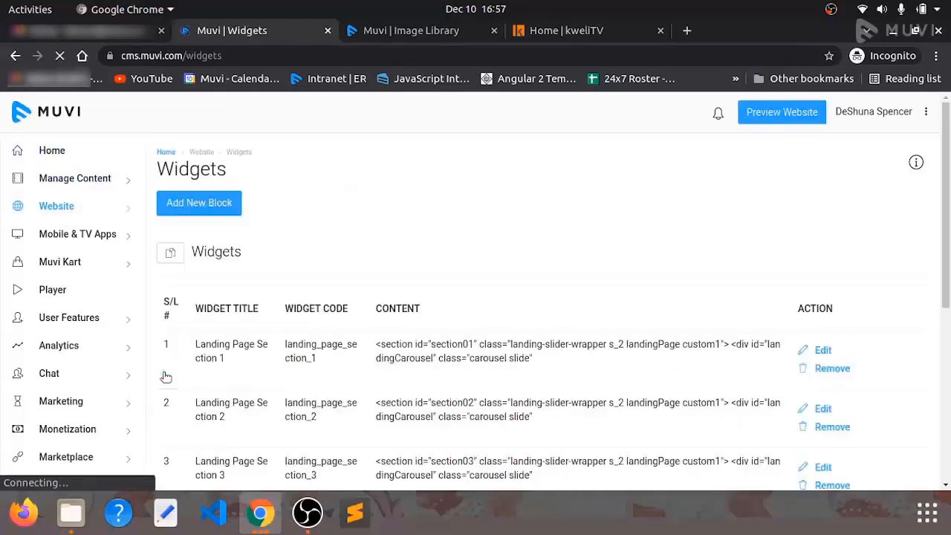
{"action": "scroll", "coordinate": [374, 409], "scroll_direction": "down", "scroll_amount": 3}
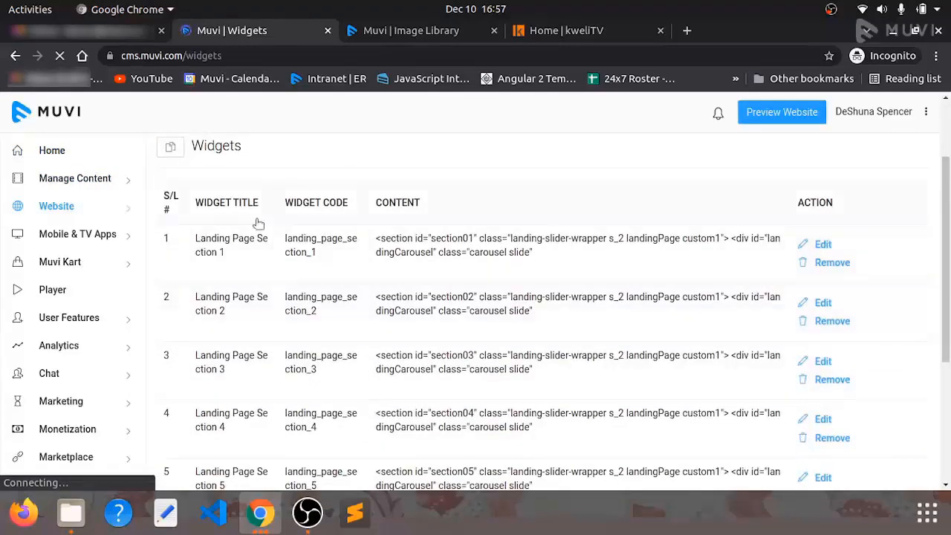
{"action": "scroll", "coordinate": [334, 423], "scroll_direction": "down", "scroll_amount": 1}
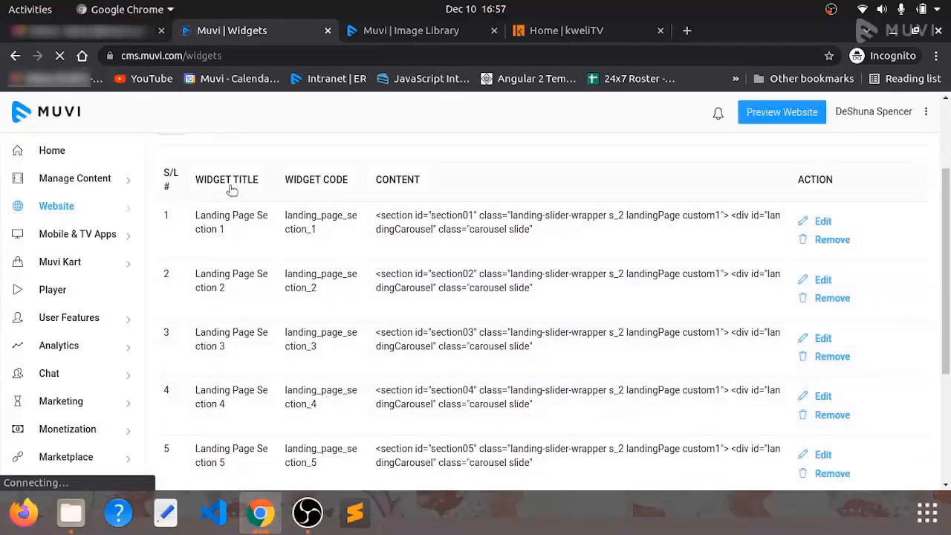
- Compare the "Binge on the Culture" banner on the live kweliTV page with the Landing Page Section 1 widget entry
{"action": "left_click", "coordinate": [529, 39]}
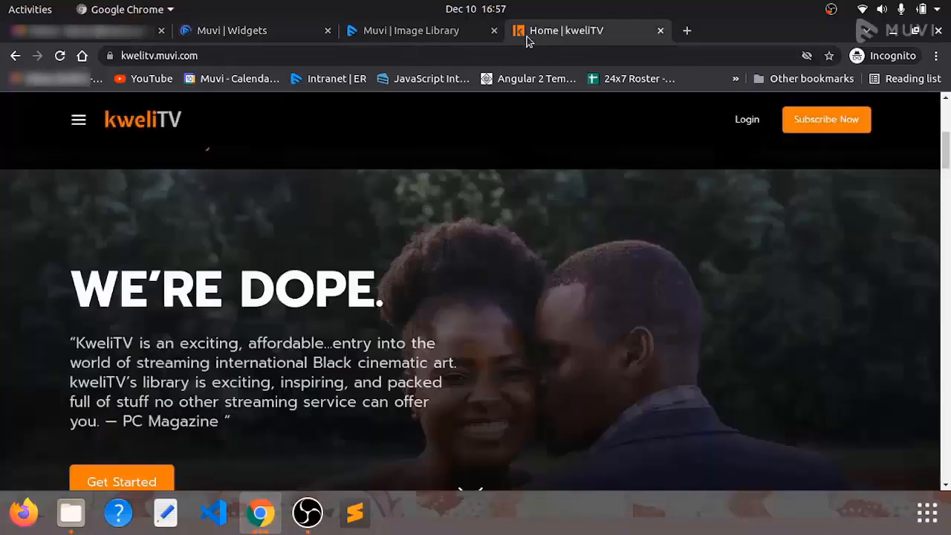
{"action": "scroll", "coordinate": [212, 269], "scroll_direction": "down", "scroll_amount": 2}
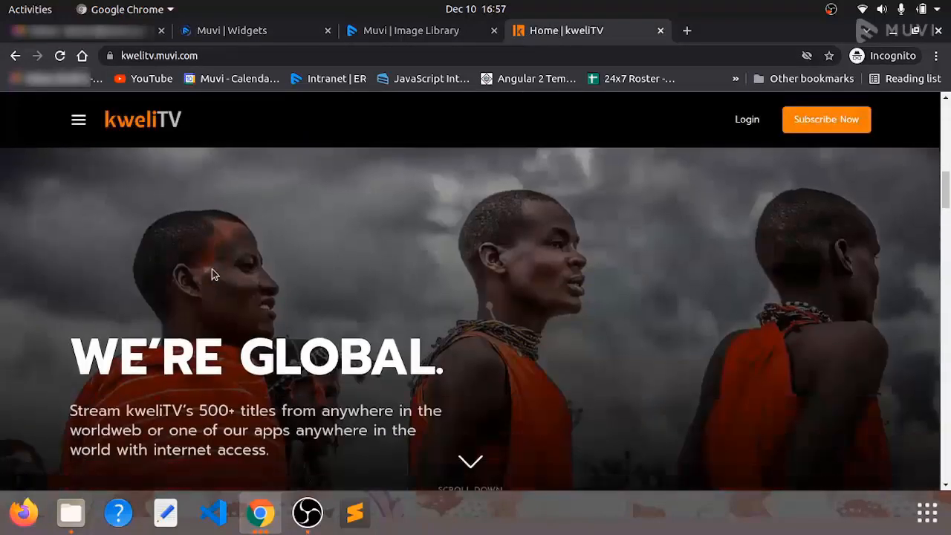
{"action": "scroll", "coordinate": [212, 269], "scroll_direction": "up", "scroll_amount": 3}
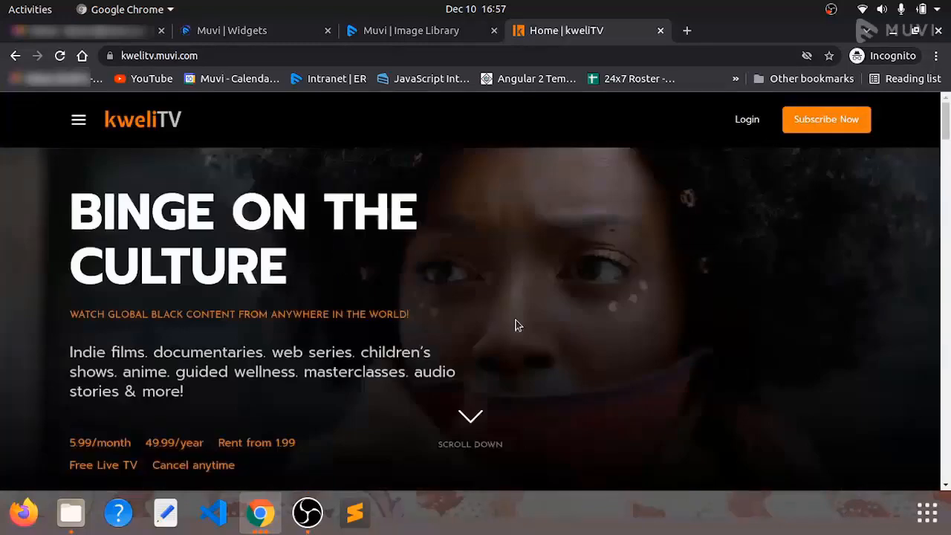
{"action": "scroll", "coordinate": [518, 324], "scroll_direction": "down", "scroll_amount": 1}
{"action": "scroll", "coordinate": [515, 312], "scroll_direction": "up", "scroll_amount": 1}
{"action": "left_click", "coordinate": [237, 30]}
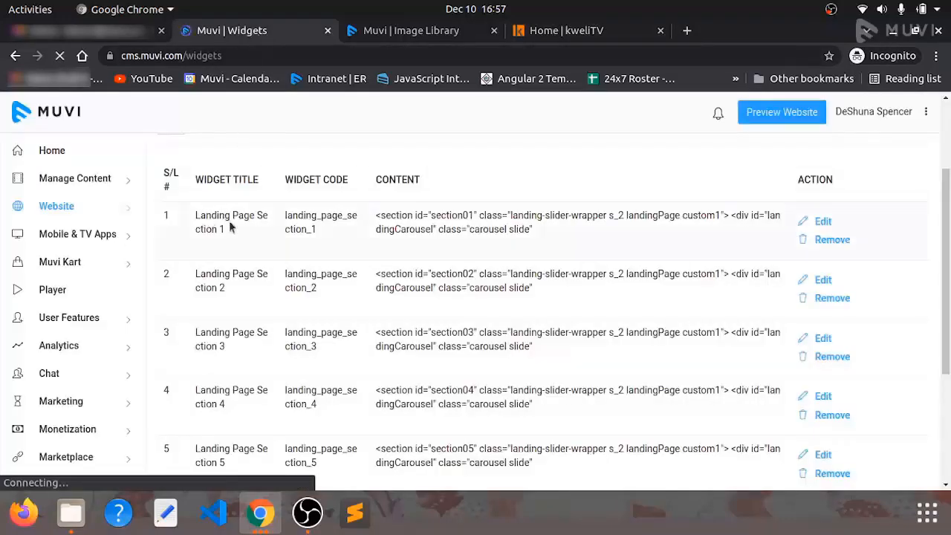
- Place the kweliTV home page tab beside the Widgets tab and match the "We're dope." banner to Landing Page Section 2
{"action": "left_click", "coordinate": [560, 37]}
{"action": "left_click_drag", "start_coordinate": [560, 37], "coordinate": [401, 34]}
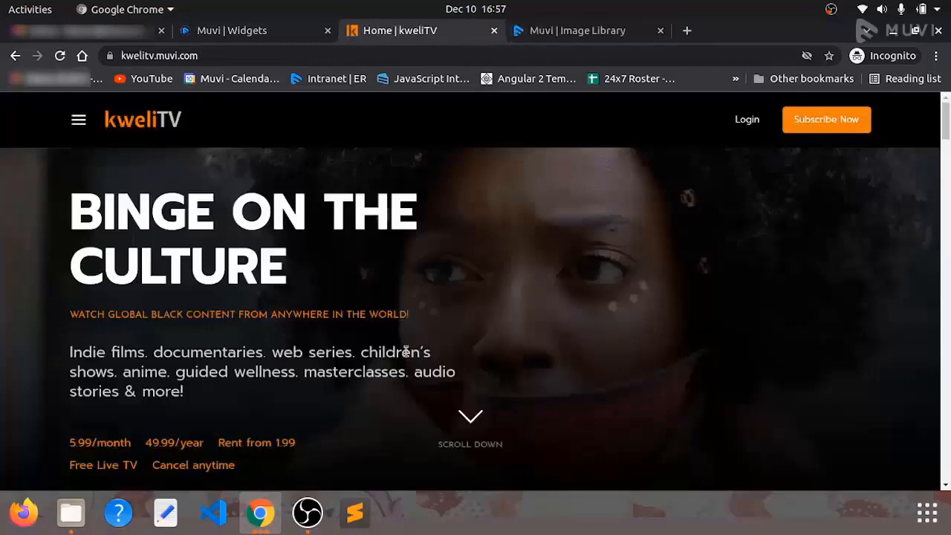
{"action": "scroll", "coordinate": [399, 364], "scroll_direction": "down", "scroll_amount": 4}
{"action": "scroll", "coordinate": [492, 410], "scroll_direction": "down", "scroll_amount": 2}
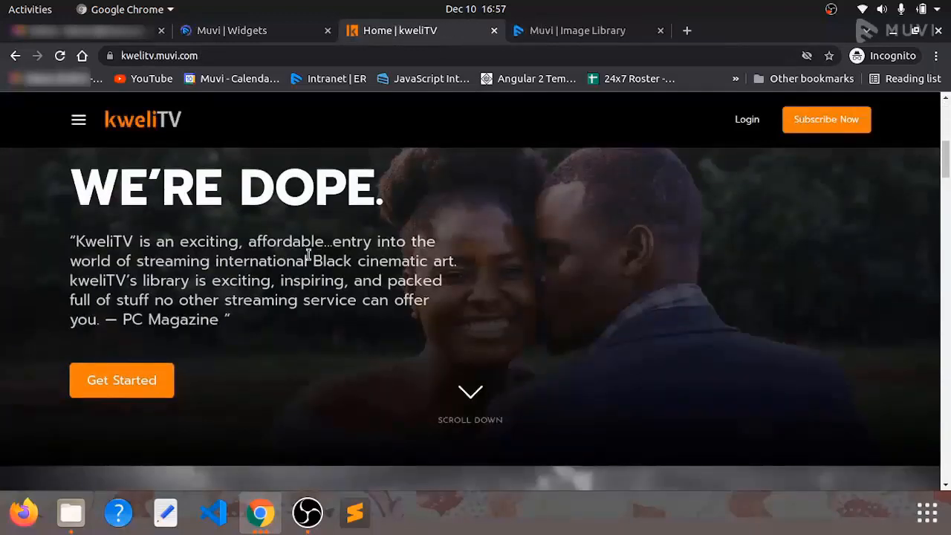
{"action": "left_click", "coordinate": [264, 34]}
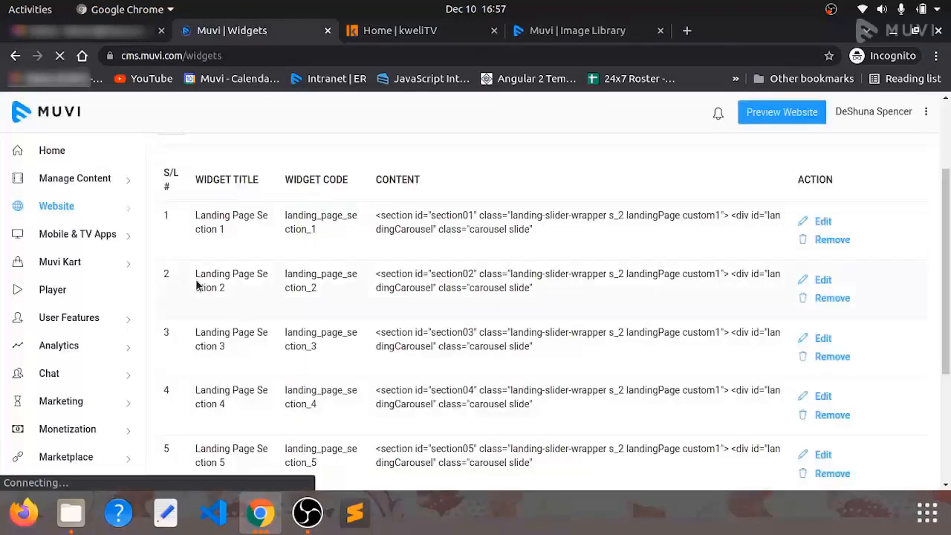
- Match the "We're global." banner on the live page to the Landing Page Section 3 widget entry
{"action": "left_click", "coordinate": [422, 38]}
{"action": "scroll", "coordinate": [393, 349], "scroll_direction": "down", "scroll_amount": 4}
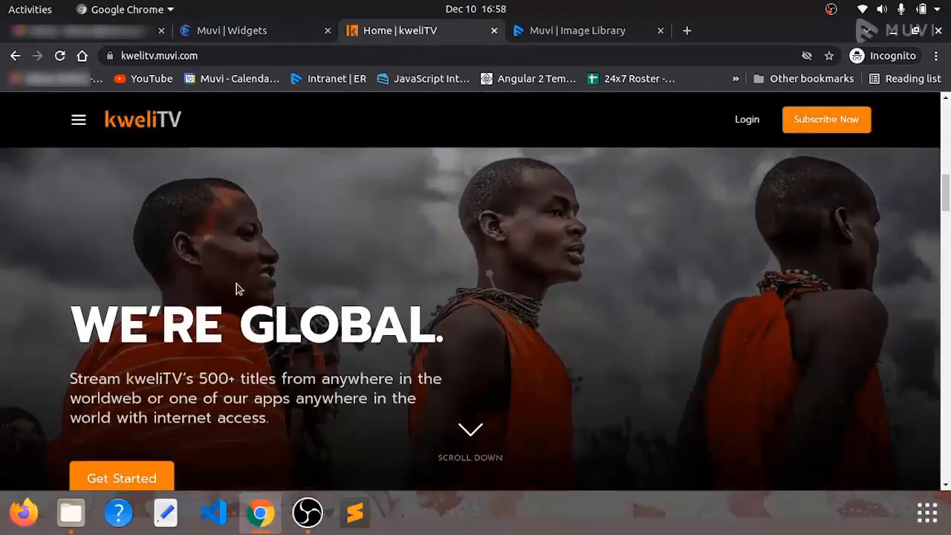
{"action": "scroll", "coordinate": [236, 289], "scroll_direction": "up", "scroll_amount": 2}
{"action": "left_click", "coordinate": [238, 34]}
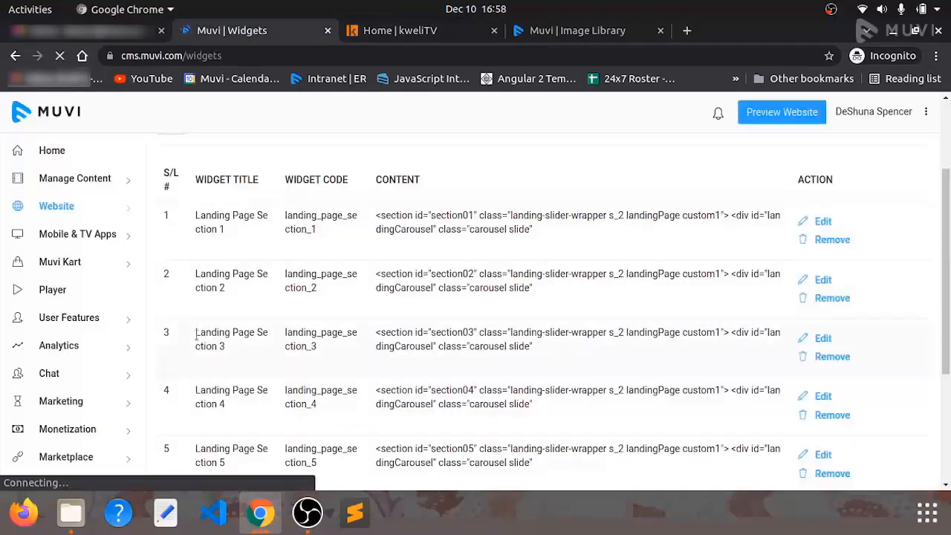
- Look through all sections of the kweliTV landing page, from the first banner to the subscriber perks and back
{"action": "left_click", "coordinate": [431, 31]}
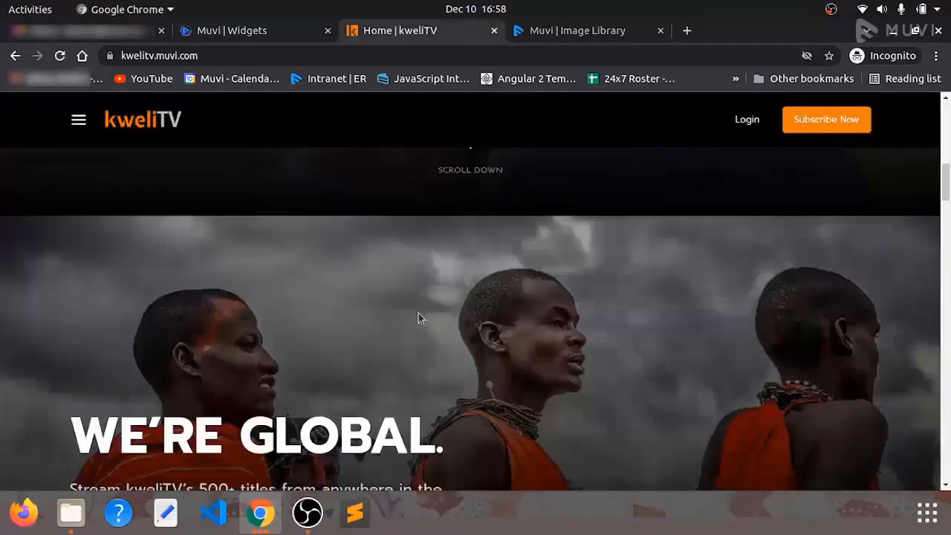
{"action": "scroll", "coordinate": [418, 318], "scroll_direction": "up", "scroll_amount": 2}
{"action": "scroll", "coordinate": [418, 317], "scroll_direction": "up", "scroll_amount": 2}
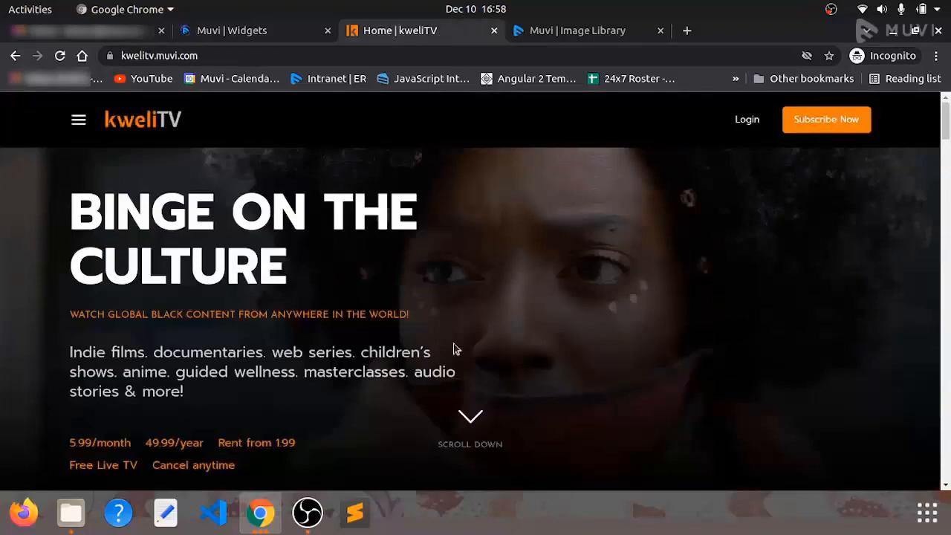
{"action": "scroll", "coordinate": [452, 348], "scroll_direction": "down", "scroll_amount": 4}
{"action": "scroll", "coordinate": [378, 388], "scroll_direction": "down", "scroll_amount": 10}
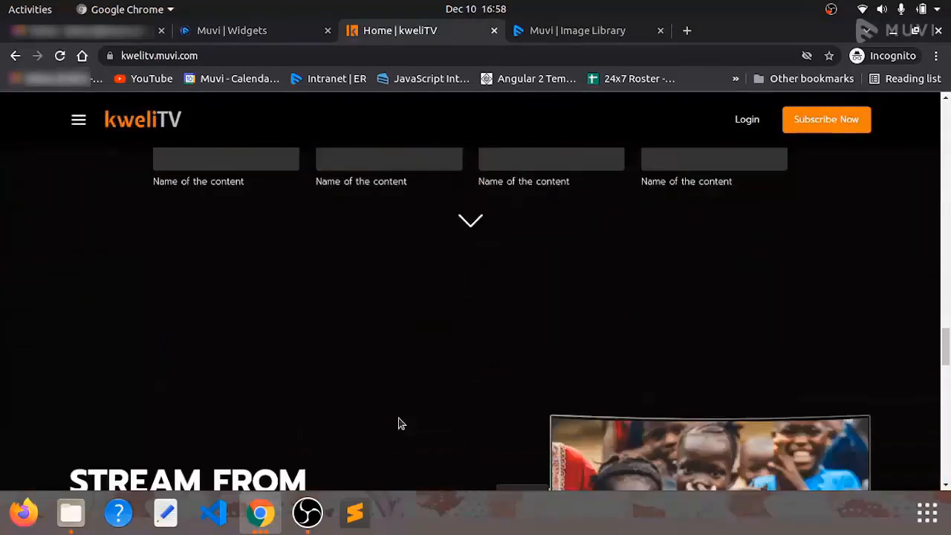
{"action": "scroll", "coordinate": [398, 423], "scroll_direction": "down", "scroll_amount": 8}
{"action": "scroll", "coordinate": [302, 251], "scroll_direction": "up", "scroll_amount": 2}
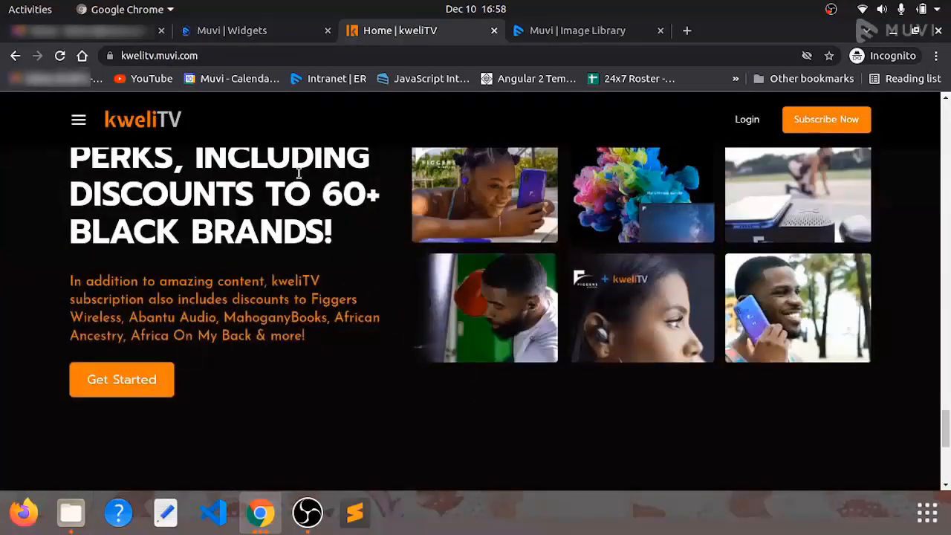
{"action": "scroll", "coordinate": [298, 173], "scroll_direction": "up", "scroll_amount": 12}
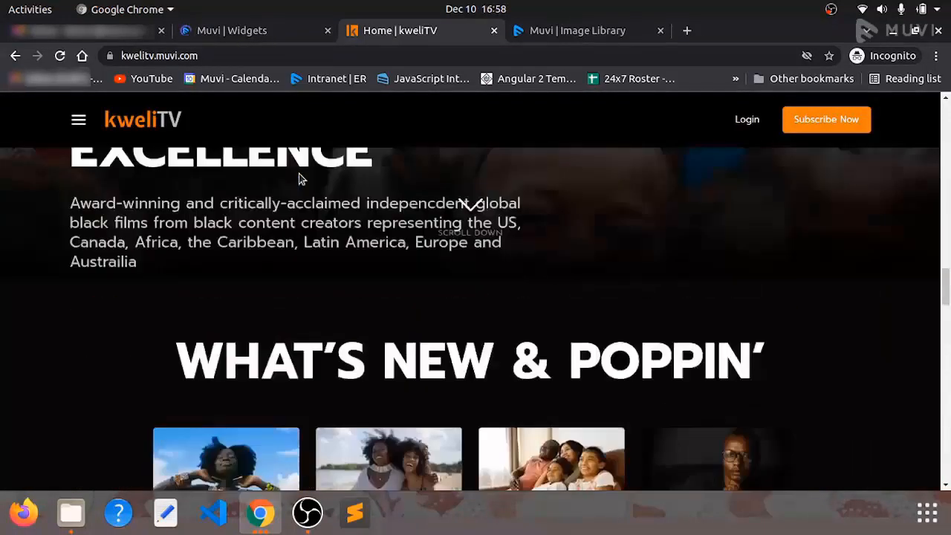
{"action": "scroll", "coordinate": [298, 179], "scroll_direction": "up", "scroll_amount": 10}
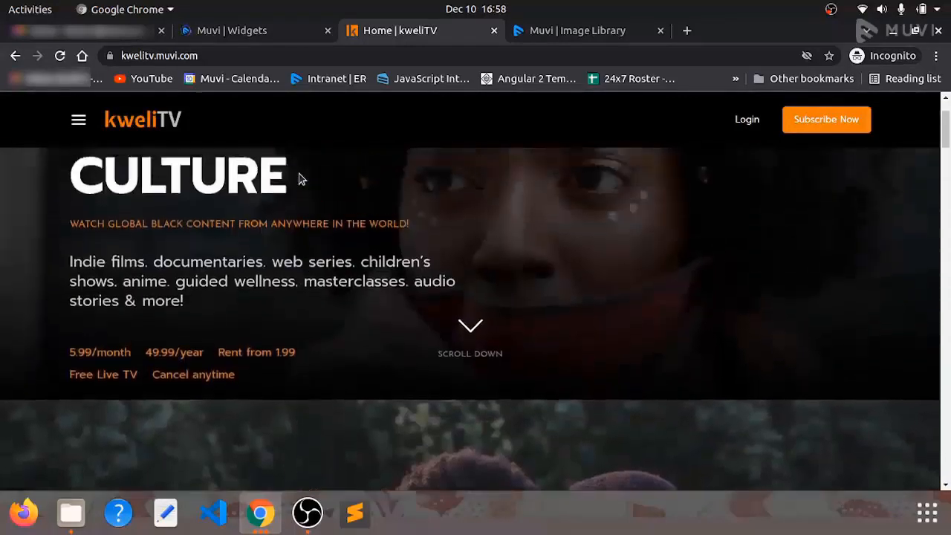
{"action": "scroll", "coordinate": [299, 173], "scroll_direction": "up", "scroll_amount": 1}
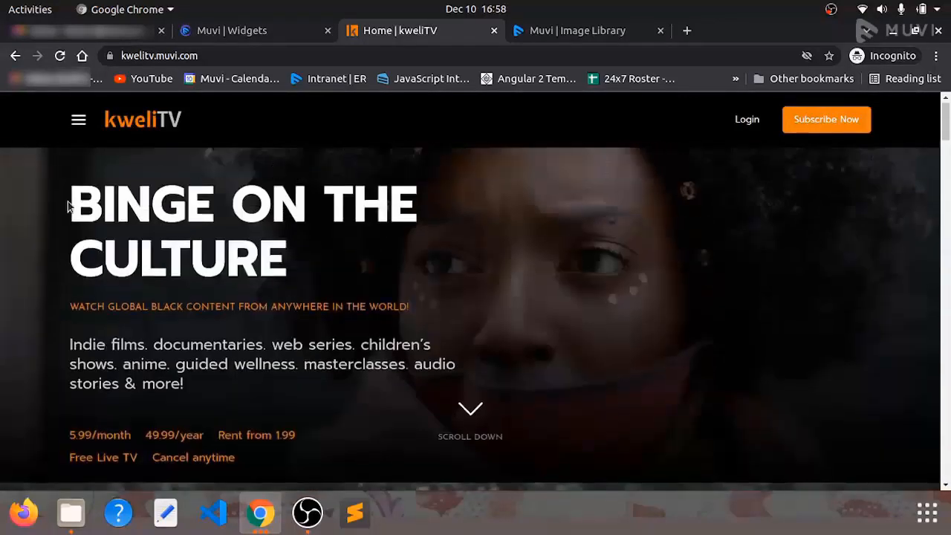
- Examine the heading, description and pricing text of the first banner, and the "We're dope." banner with its Get Started button
{"action": "left_click_drag", "start_coordinate": [68, 206], "coordinate": [310, 257]}
{"action": "scroll", "coordinate": [311, 258], "scroll_direction": "down", "scroll_amount": 2}
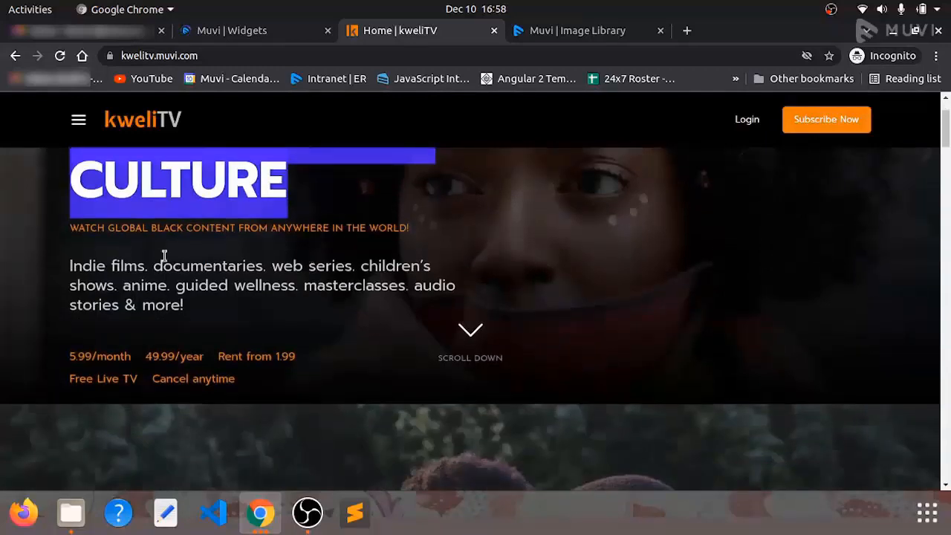
{"action": "left_click_drag", "start_coordinate": [71, 265], "coordinate": [236, 381]}
{"action": "left_click", "coordinate": [166, 306]}
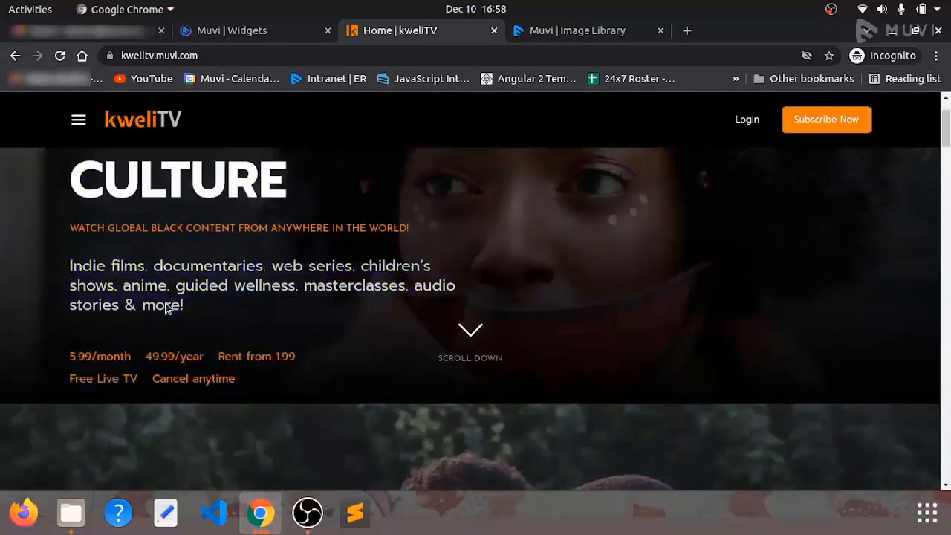
{"action": "scroll", "coordinate": [378, 347], "scroll_direction": "up", "scroll_amount": 2}
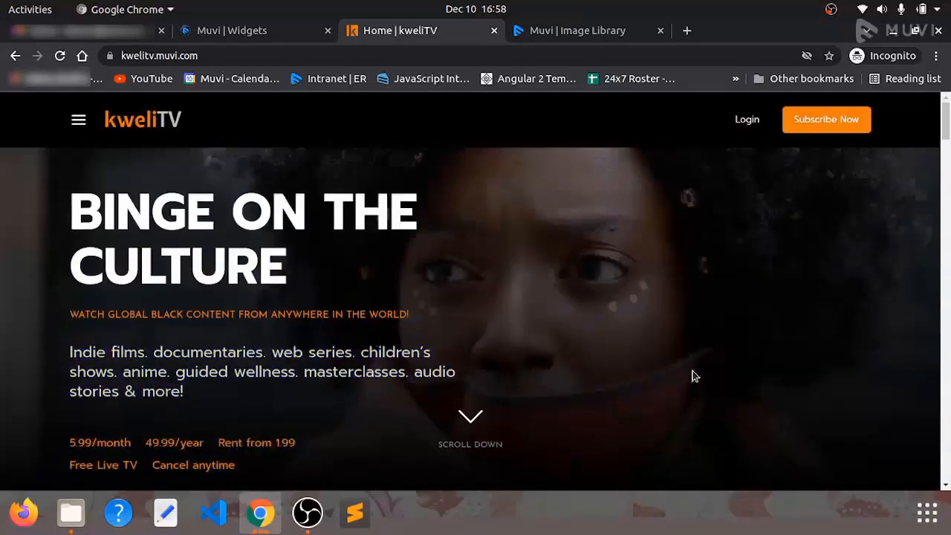
{"action": "scroll", "coordinate": [502, 367], "scroll_direction": "down", "scroll_amount": 4}
{"action": "scroll", "coordinate": [503, 367], "scroll_direction": "down", "scroll_amount": 2}
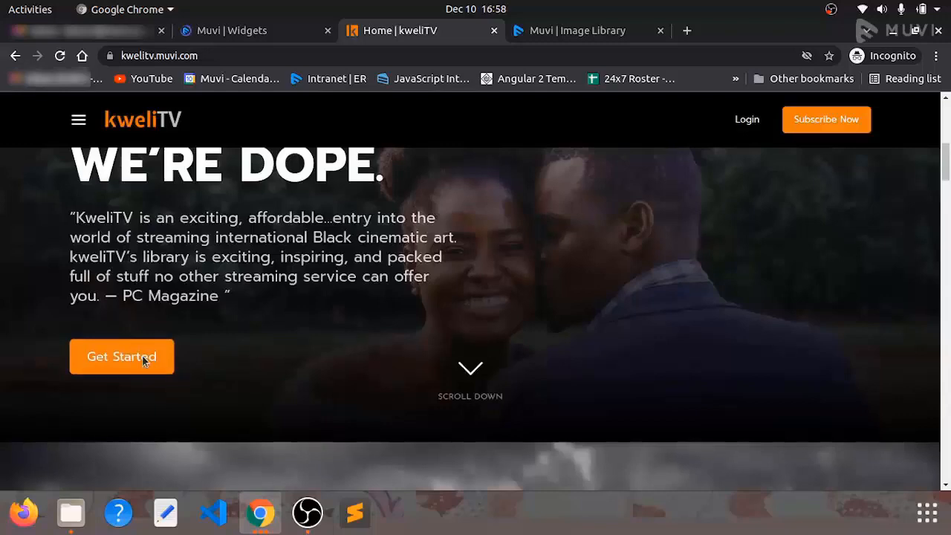
- Open the Landing Page Section 2 widget for editing from the Widgets list in the Muvi CMS
{"action": "left_click", "coordinate": [266, 27]}
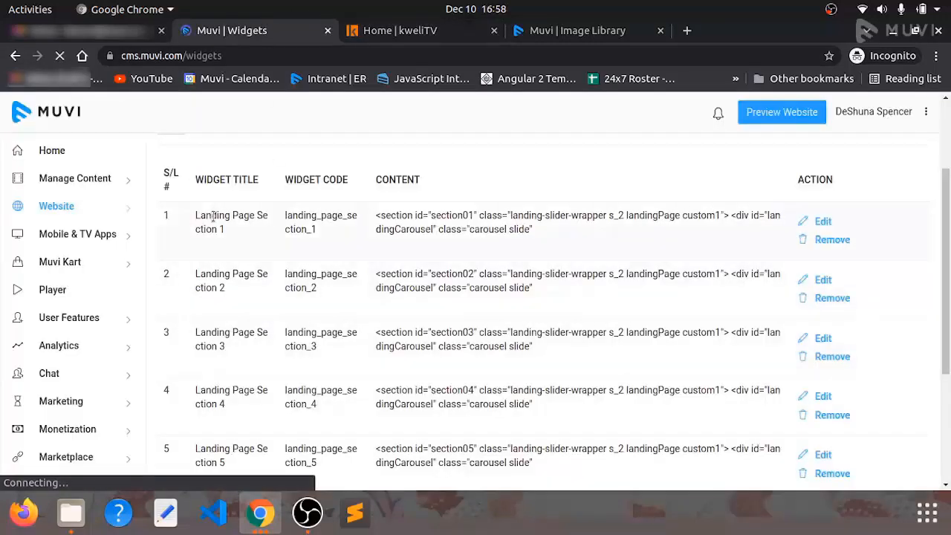
{"action": "scroll", "coordinate": [392, 293], "scroll_direction": "up", "scroll_amount": 2}
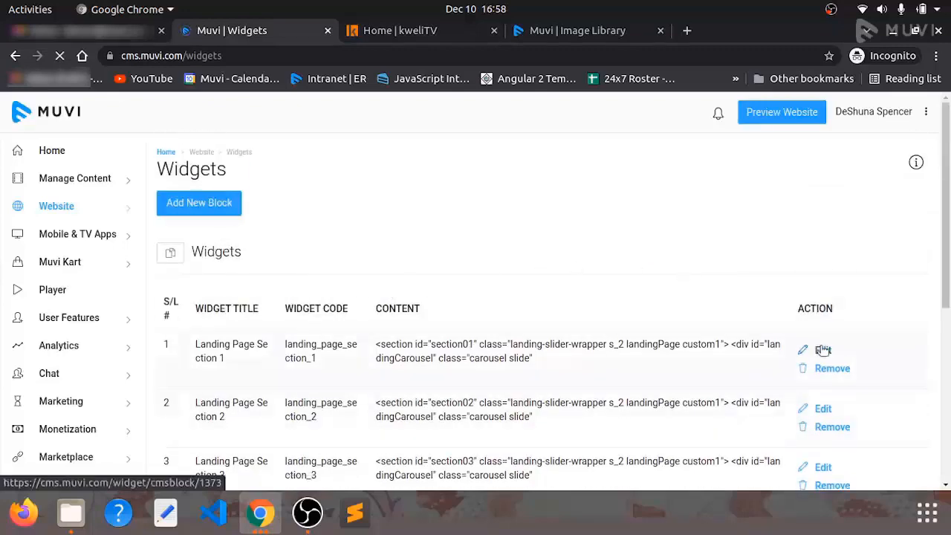
{"action": "left_click", "coordinate": [435, 31]}
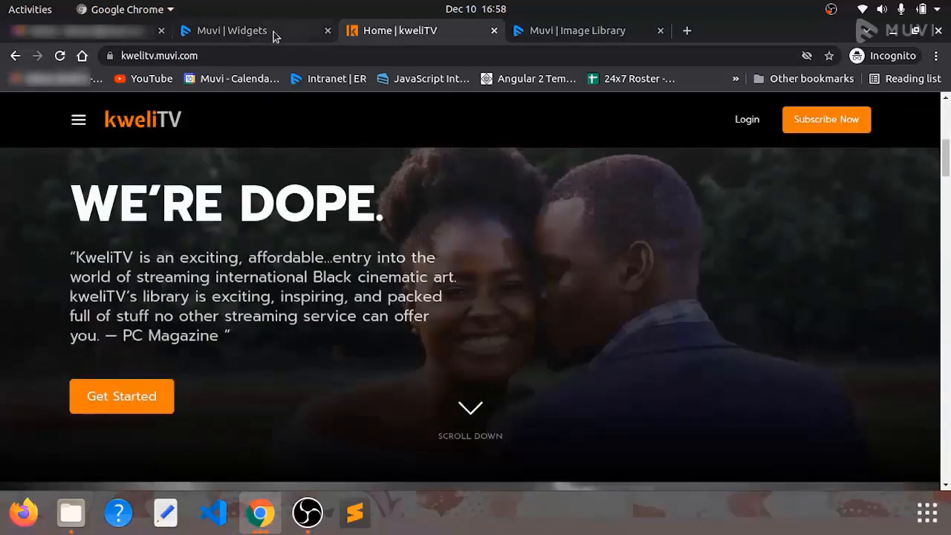
{"action": "left_click", "coordinate": [272, 31]}
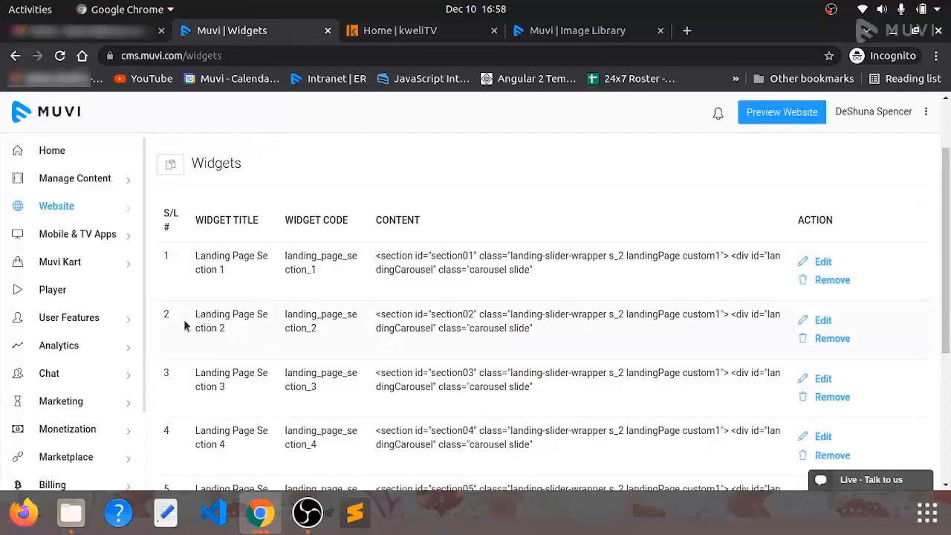
{"action": "left_click", "coordinate": [820, 324]}
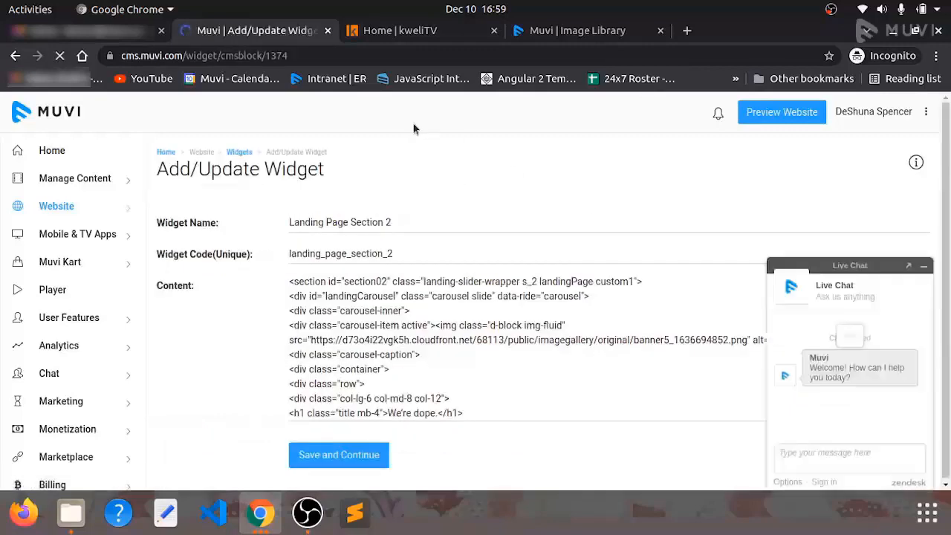
- Check the image, heading, text and button in the Landing Page Section 2 content against the live "We're dope." banner
{"action": "scroll", "coordinate": [230, 394], "scroll_direction": "down", "scroll_amount": 2}
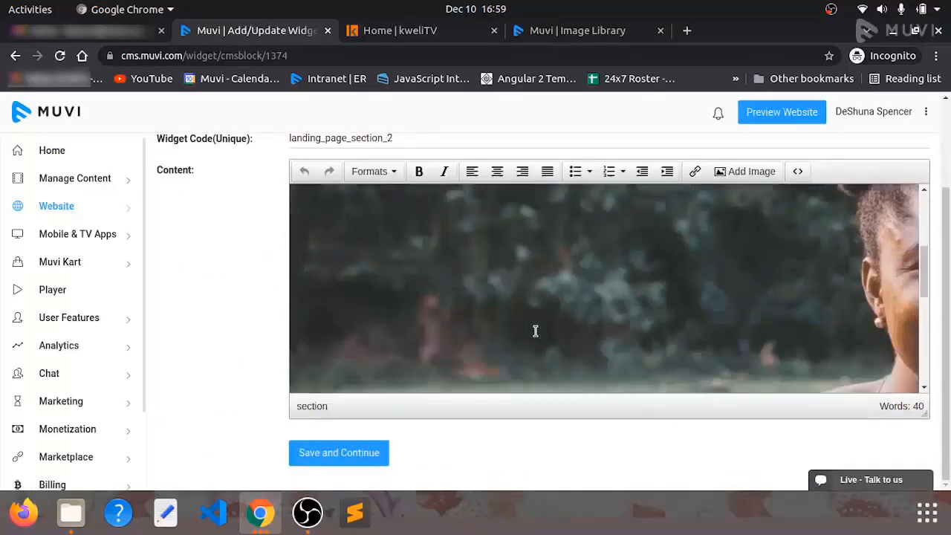
{"action": "scroll", "coordinate": [535, 329], "scroll_direction": "down", "scroll_amount": 3}
{"action": "scroll", "coordinate": [534, 330], "scroll_direction": "up", "scroll_amount": 1}
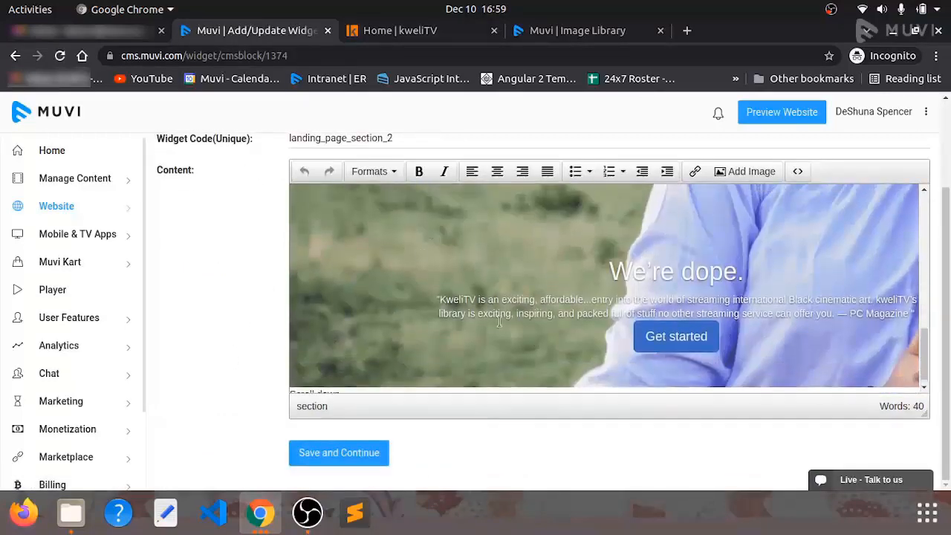
{"action": "left_click", "coordinate": [398, 33]}
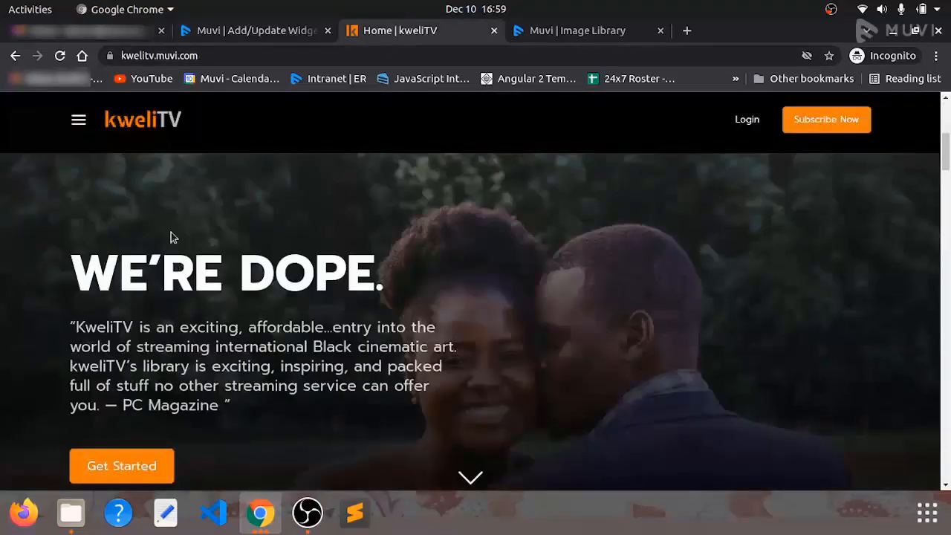
- Replace the word "dope" with "check" in the "We're dope." heading of the Landing Page Section 2 widget content
{"action": "left_click", "coordinate": [258, 37]}
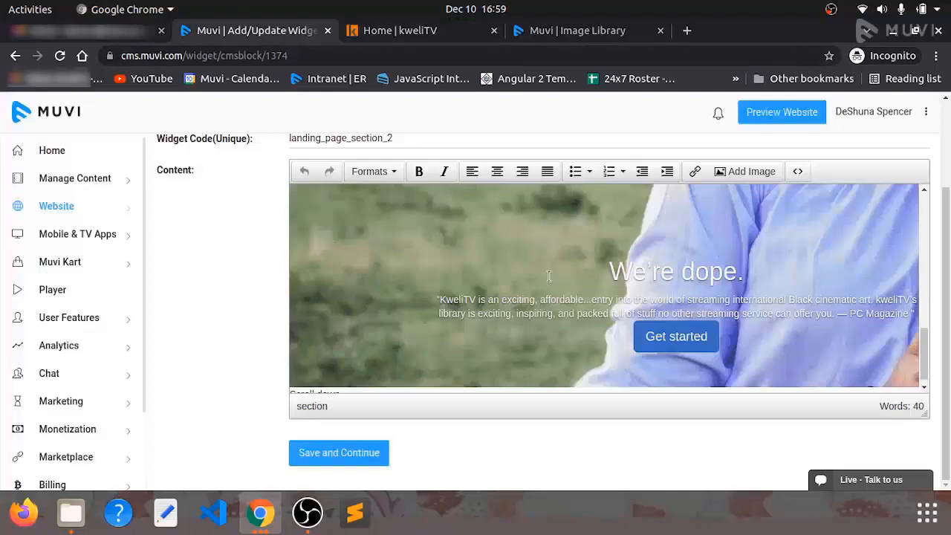
{"action": "left_click", "coordinate": [731, 272]}
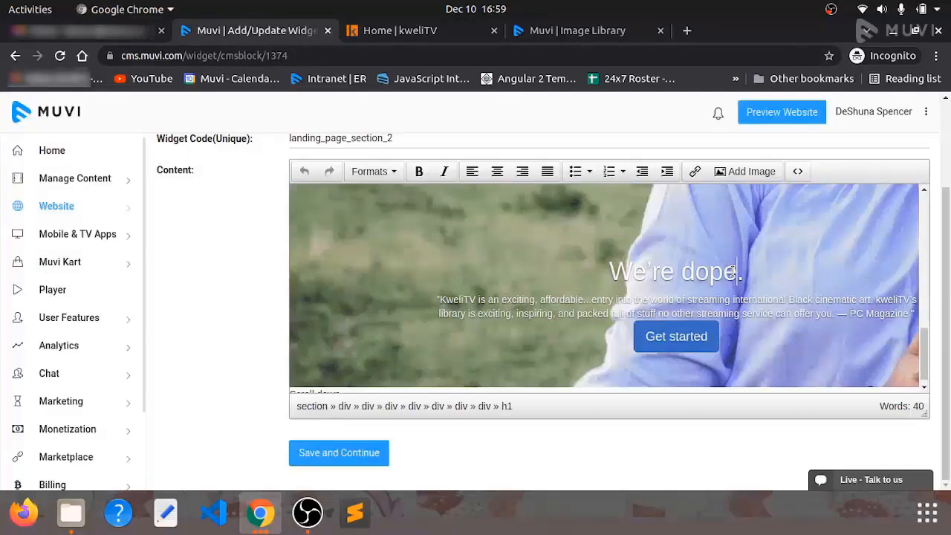
{"action": "key", "text": "BackSpace"}
{"action": "key", "text": "BackSpace"}
{"action": "key", "text": "BackSpace"}
{"action": "key", "text": "BackSpace"}
{"action": "type", "text": "check"}
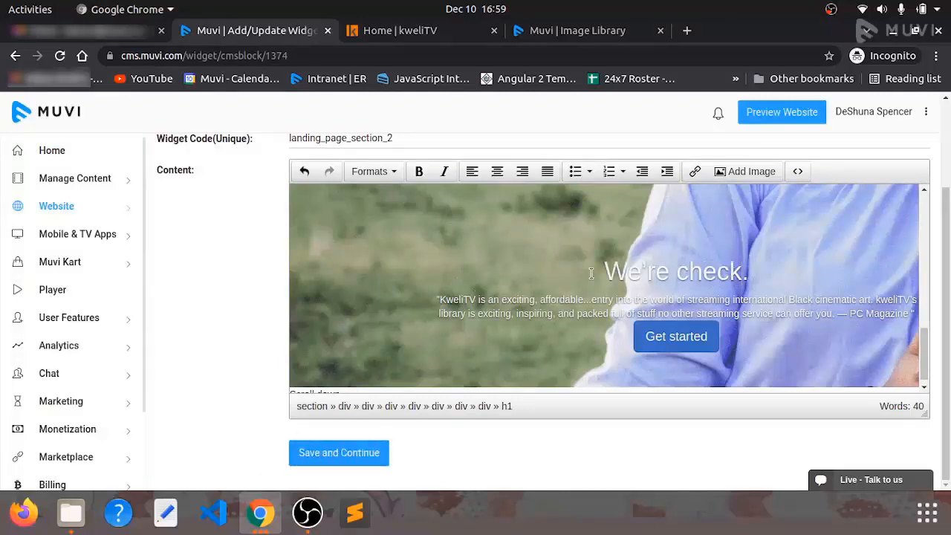
- Compare with the live kweliTV banner and undo the heading change in the widget content
{"action": "left_click", "coordinate": [358, 29]}
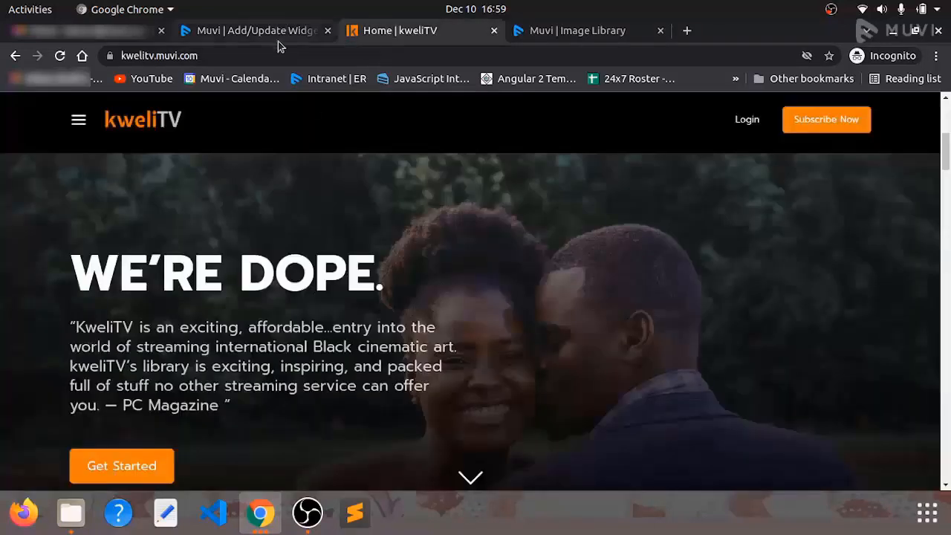
{"action": "left_click", "coordinate": [277, 36]}
{"action": "key", "text": "ctrl+z"}
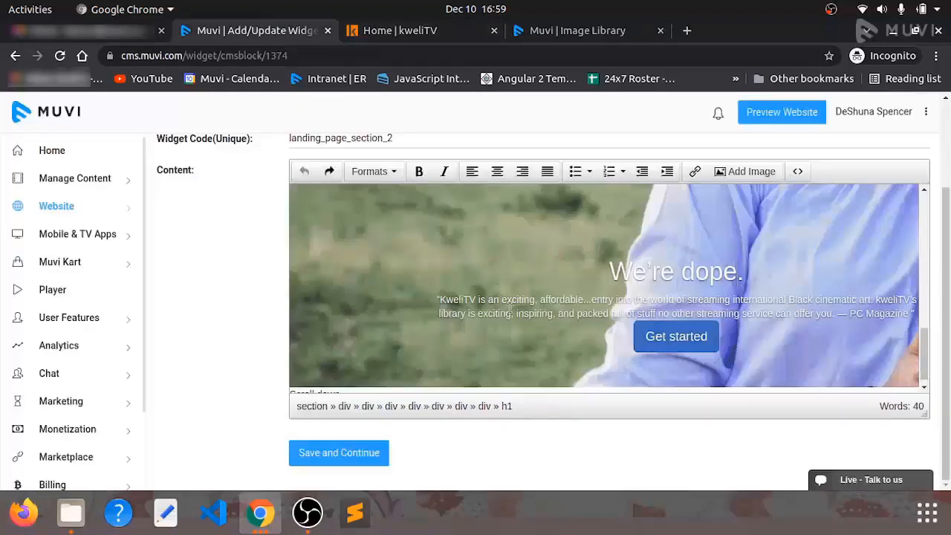
- Highlight the PC Magazine quote under the heading as editable text in the widget content
{"action": "left_click", "coordinate": [434, 297]}
{"action": "left_click_drag", "start_coordinate": [914, 314], "coordinate": [635, 299]}
{"action": "left_click", "coordinate": [634, 299]}
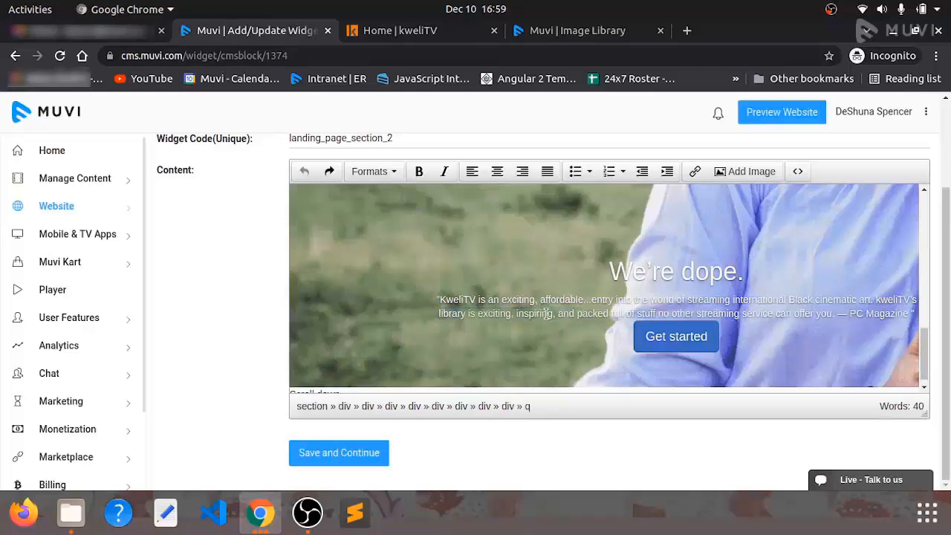
- Look through the Landing Page Section 2 content, from its banner image to the heading, quote and Get started button
{"action": "scroll", "coordinate": [545, 313], "scroll_direction": "up", "scroll_amount": 5}
{"action": "scroll", "coordinate": [272, 318], "scroll_direction": "up", "scroll_amount": 3}
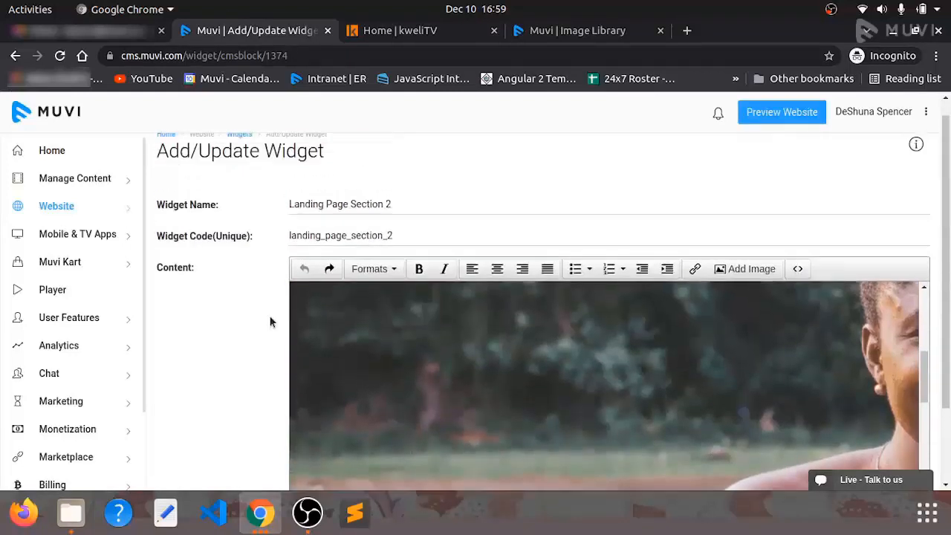
{"action": "scroll", "coordinate": [307, 374], "scroll_direction": "down", "scroll_amount": 1}
{"action": "scroll", "coordinate": [185, 451], "scroll_direction": "down", "scroll_amount": 3}
{"action": "scroll", "coordinate": [426, 307], "scroll_direction": "up", "scroll_amount": 5}
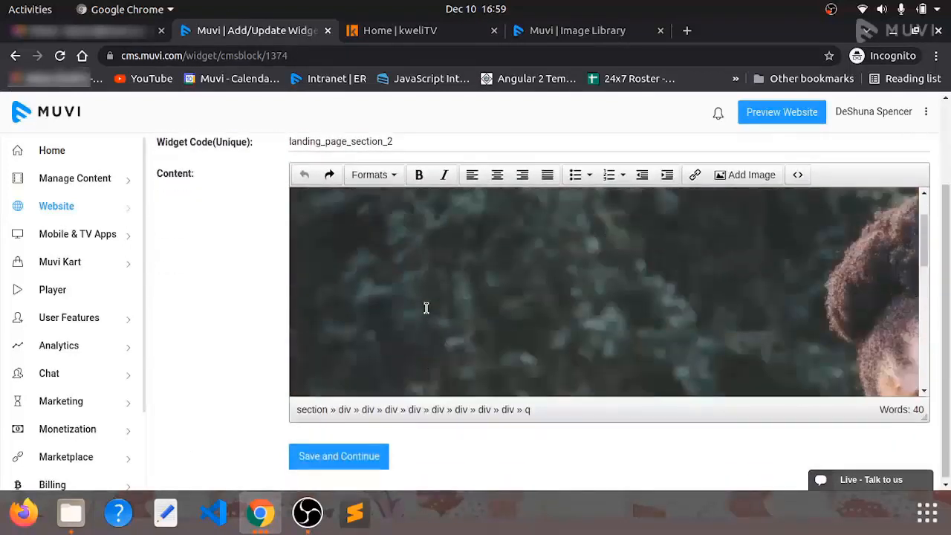
{"action": "scroll", "coordinate": [426, 307], "scroll_direction": "up", "scroll_amount": 2}
{"action": "scroll", "coordinate": [258, 279], "scroll_direction": "down", "scroll_amount": 1}
{"action": "scroll", "coordinate": [743, 303], "scroll_direction": "down", "scroll_amount": 1}
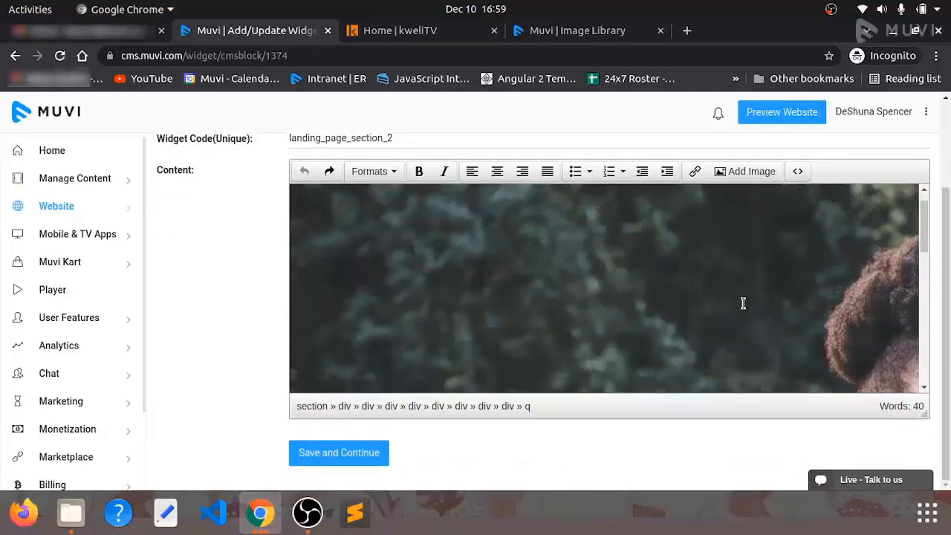
{"action": "scroll", "coordinate": [731, 302], "scroll_direction": "down", "scroll_amount": 3}
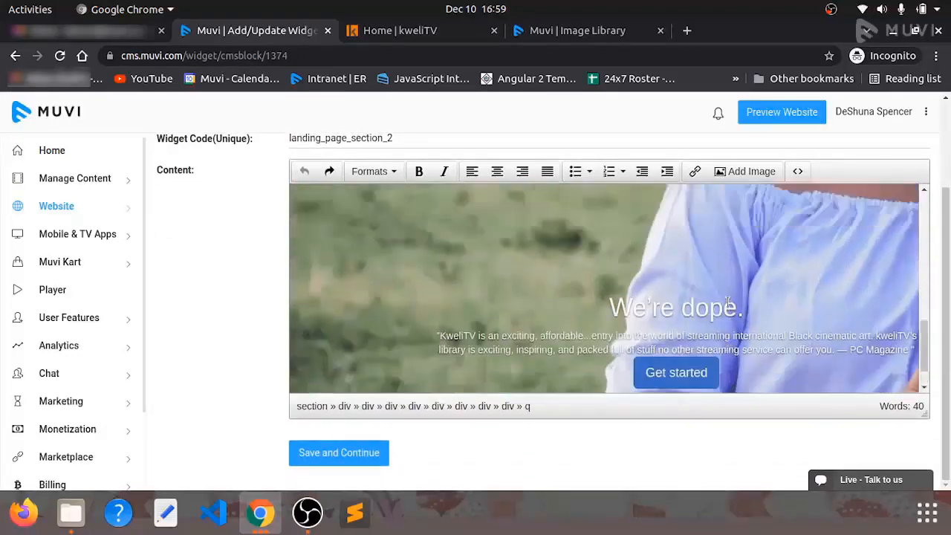
{"action": "scroll", "coordinate": [584, 354], "scroll_direction": "down", "scroll_amount": 3}
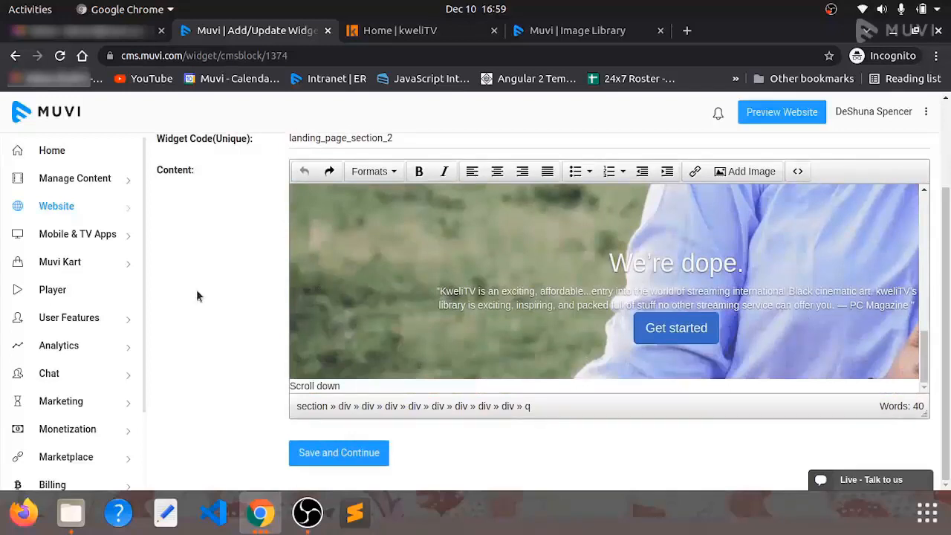
{"action": "scroll", "coordinate": [492, 257], "scroll_direction": "up", "scroll_amount": 6}
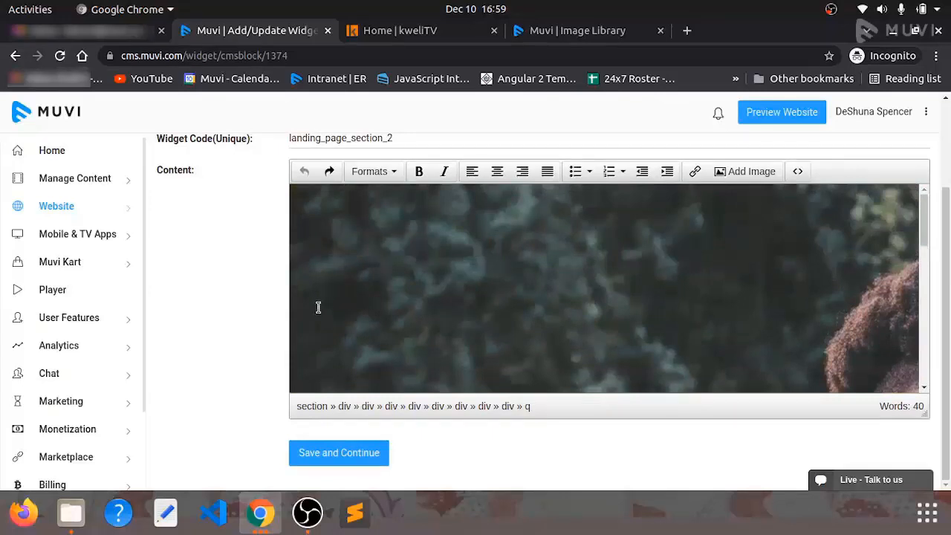
{"action": "scroll", "coordinate": [233, 341], "scroll_direction": "up", "scroll_amount": 1}
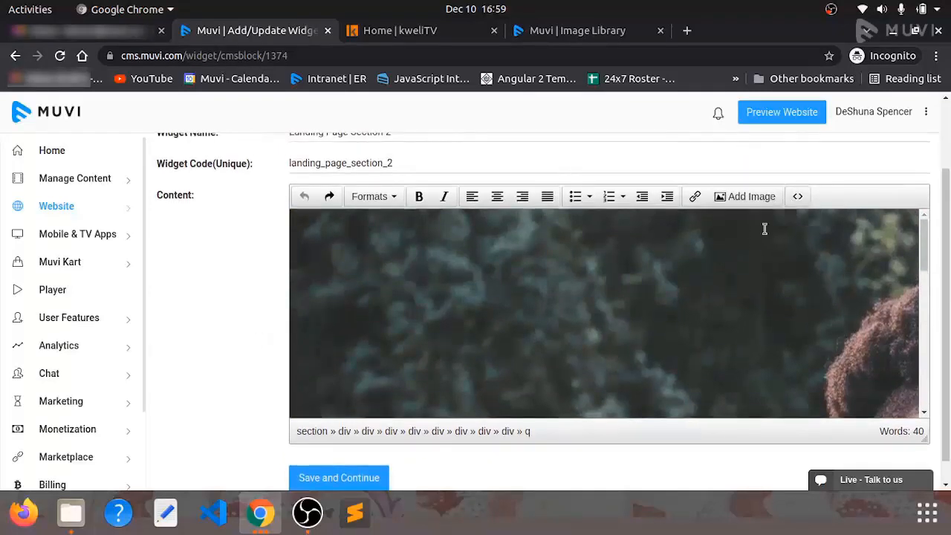
- Open the source code of the widget content and copy the banner image URL from the img tag's src attribute
{"action": "left_click", "coordinate": [796, 198]}
{"action": "scroll", "coordinate": [441, 229], "scroll_direction": "up", "scroll_amount": 2}
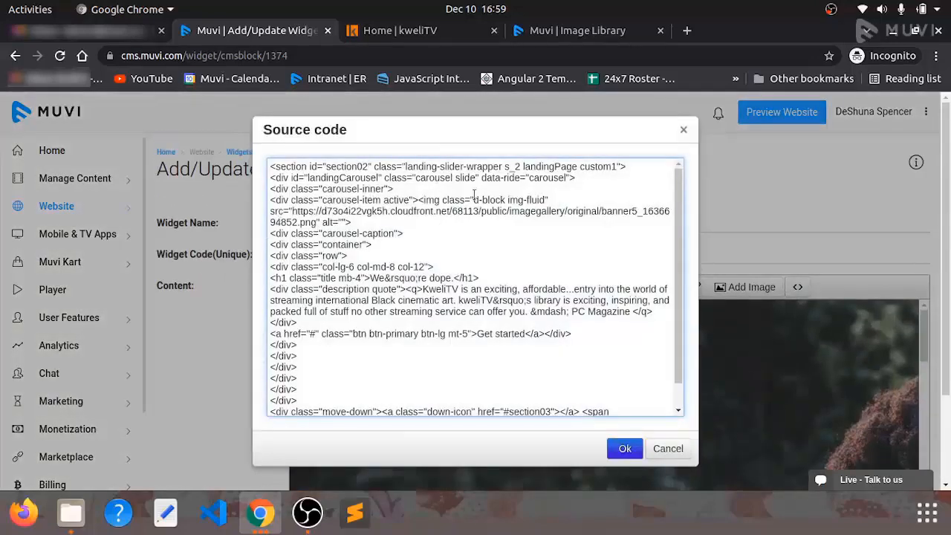
{"action": "left_click_drag", "start_coordinate": [418, 199], "coordinate": [366, 220]}
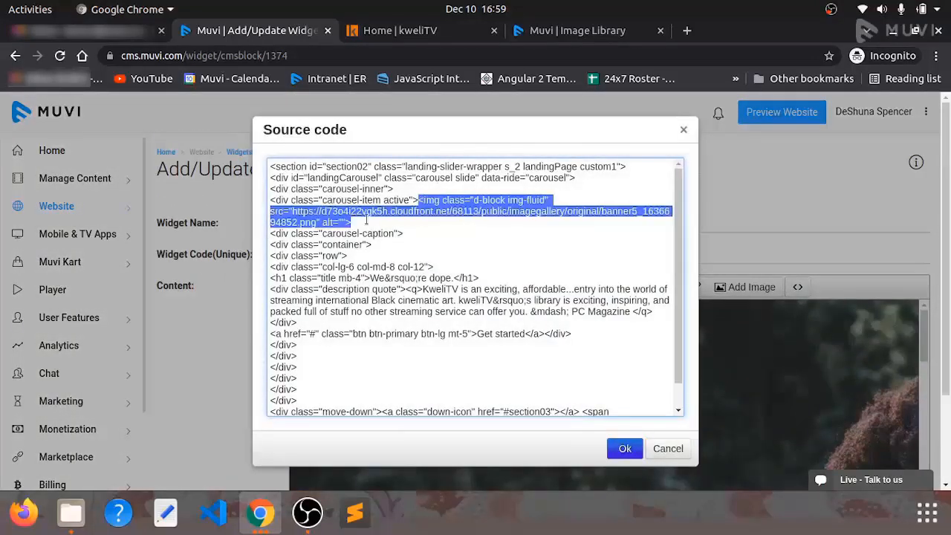
{"action": "left_click", "coordinate": [365, 220]}
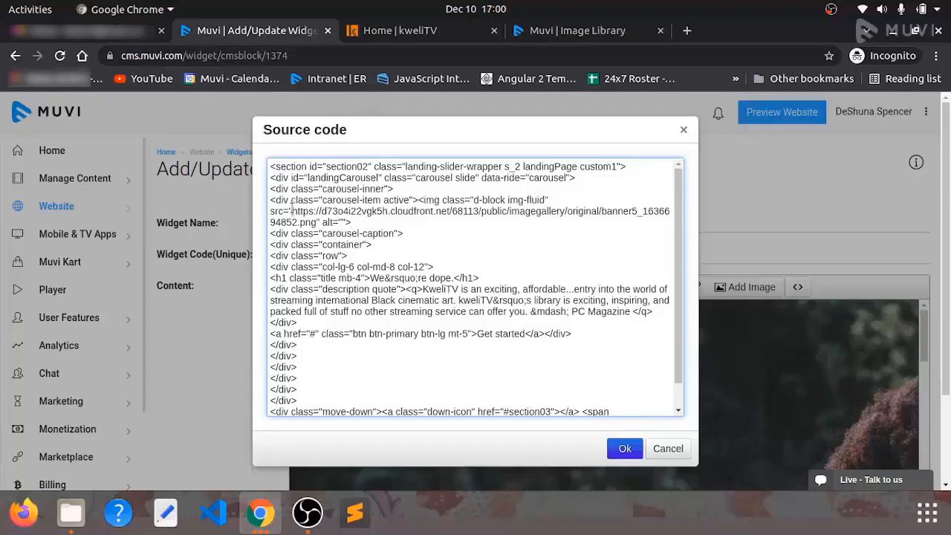
{"action": "left_click_drag", "start_coordinate": [292, 210], "coordinate": [315, 221]}
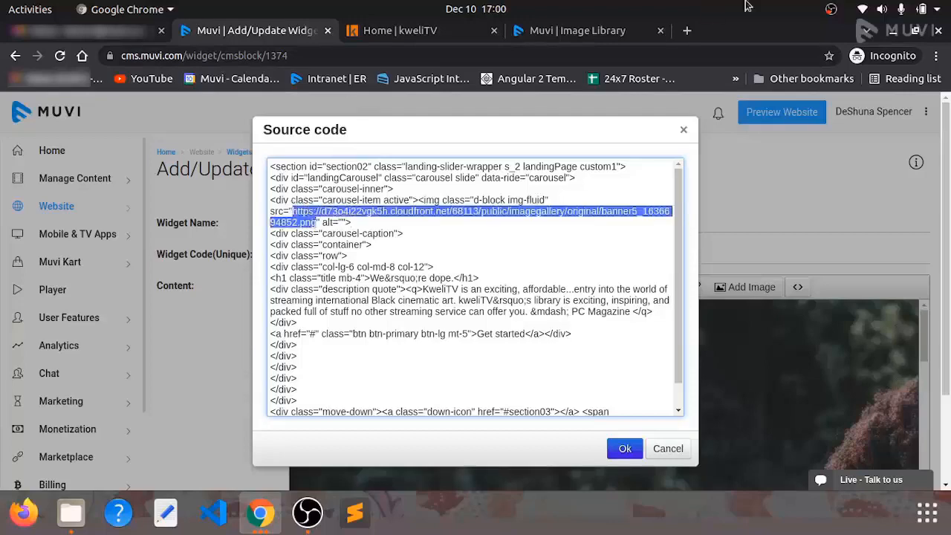
- View the banner image from its copied URL in a new browser tab, and close the widget's source code without changes
{"action": "left_click", "coordinate": [687, 30]}
{"action": "key", "text": "ctrl+v"}
{"action": "key", "text": "Return"}
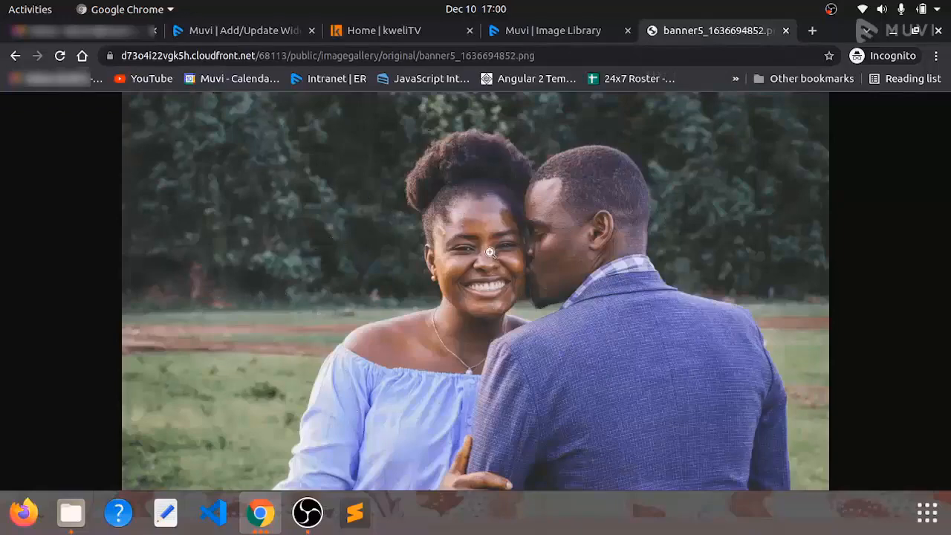
{"action": "left_click", "coordinate": [236, 31]}
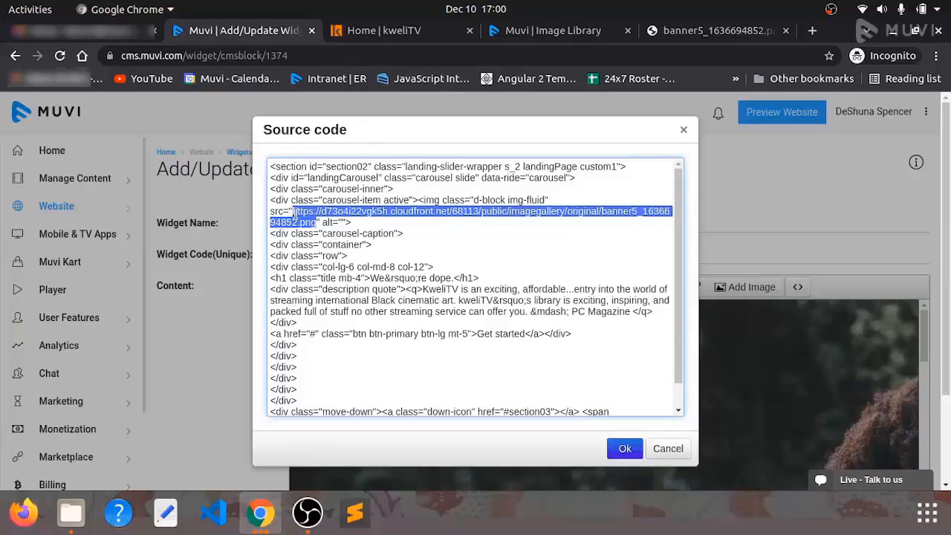
{"action": "left_click", "coordinate": [683, 131]}
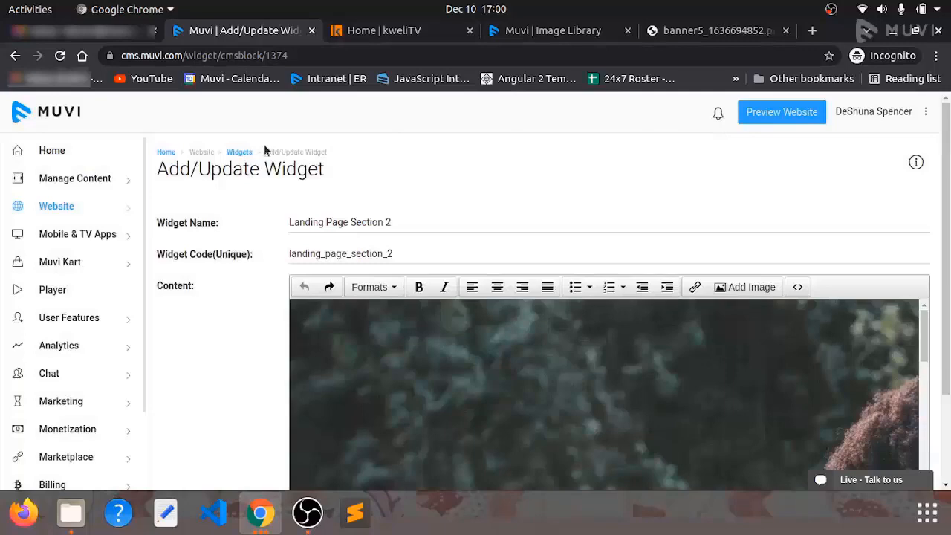
- Open the Image Library of the Muvi CMS in a new browser tab, keeping the widget page open
{"action": "scroll", "coordinate": [219, 314], "scroll_direction": "down", "scroll_amount": 3}
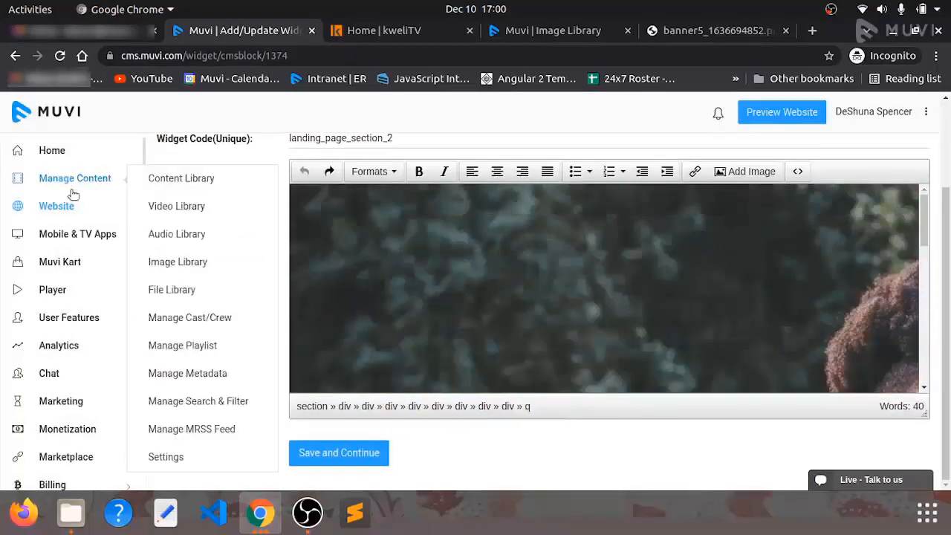
{"action": "scroll", "coordinate": [237, 152], "scroll_direction": "up", "scroll_amount": 3}
{"action": "mouse_move", "coordinate": [66, 191]}
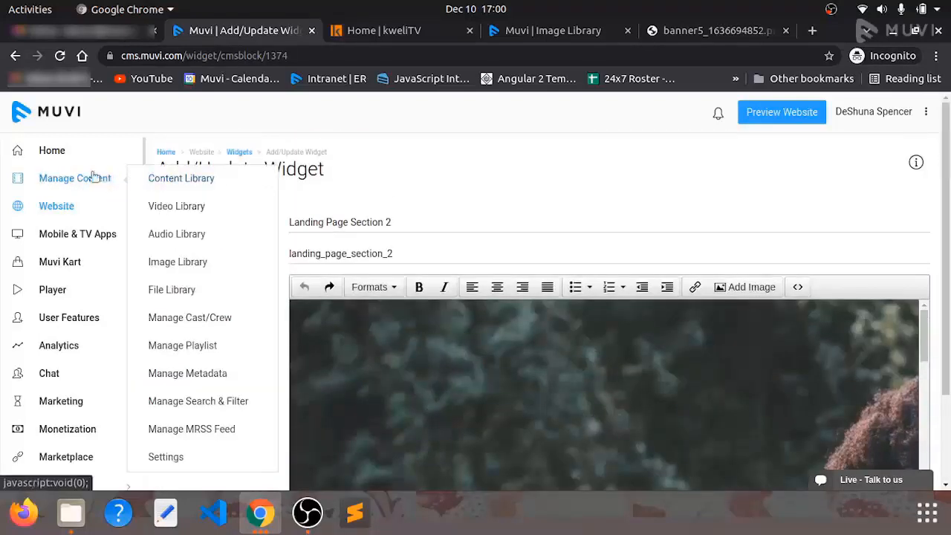
{"action": "left_click", "coordinate": [166, 263], "text": "ctrl"}
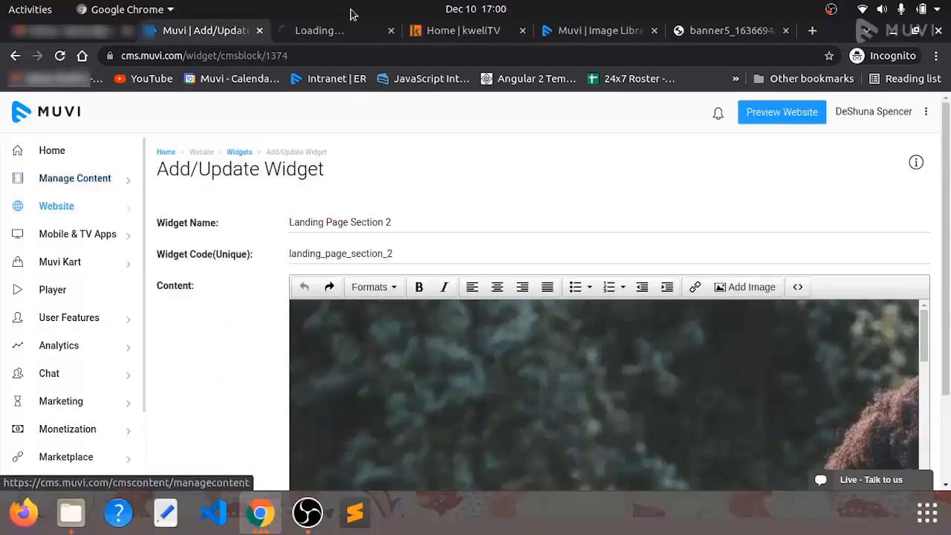
{"action": "left_click", "coordinate": [340, 34]}
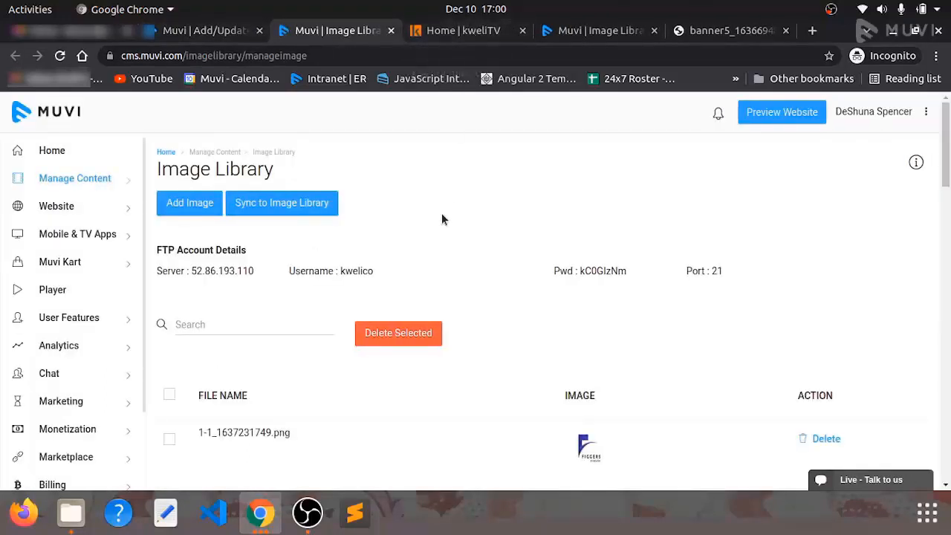
{"action": "left_click", "coordinate": [233, 31]}
{"action": "left_click", "coordinate": [358, 37]}
- Start adding an image to the library and choose pngtree-music-and-guitar-psd-background-image_310685.jpg from the Kweli_vdo folder in Music
{"action": "scroll", "coordinate": [391, 237], "scroll_direction": "down", "scroll_amount": 1}
{"action": "scroll", "coordinate": [390, 244], "scroll_direction": "up", "scroll_amount": 1}
{"action": "left_click", "coordinate": [195, 205]}
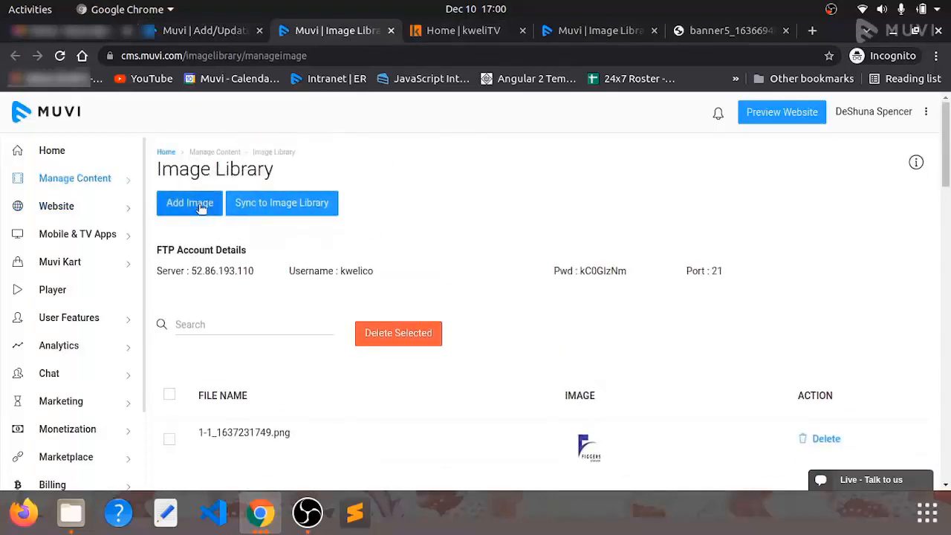
{"action": "scroll", "coordinate": [403, 329], "scroll_direction": "down", "scroll_amount": 3}
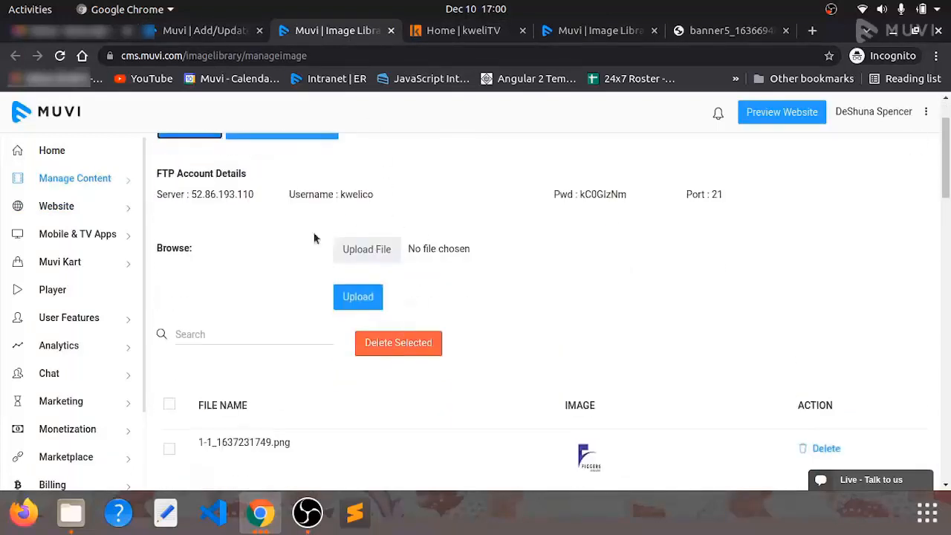
{"action": "scroll", "coordinate": [275, 278], "scroll_direction": "up", "scroll_amount": 3}
{"action": "left_click", "coordinate": [350, 327]}
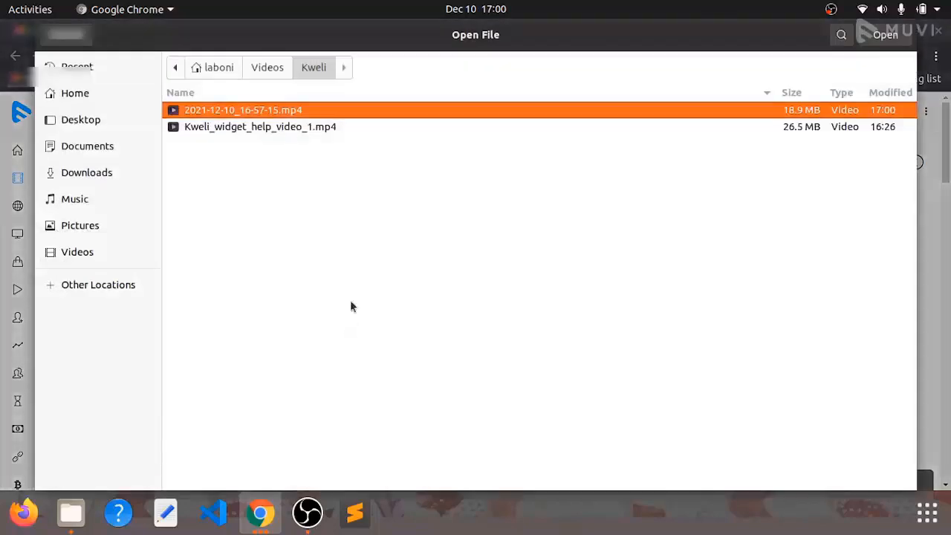
{"action": "left_click", "coordinate": [96, 231]}
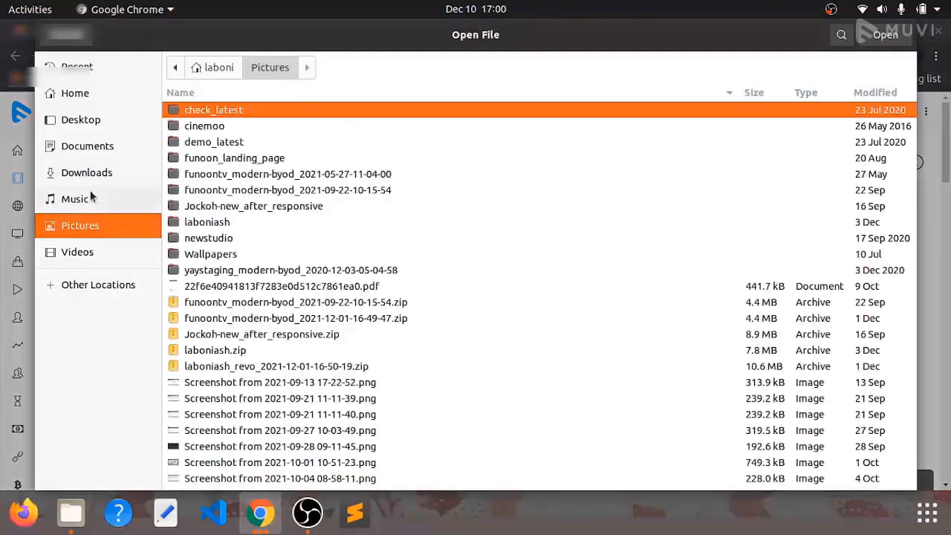
{"action": "left_click", "coordinate": [90, 196]}
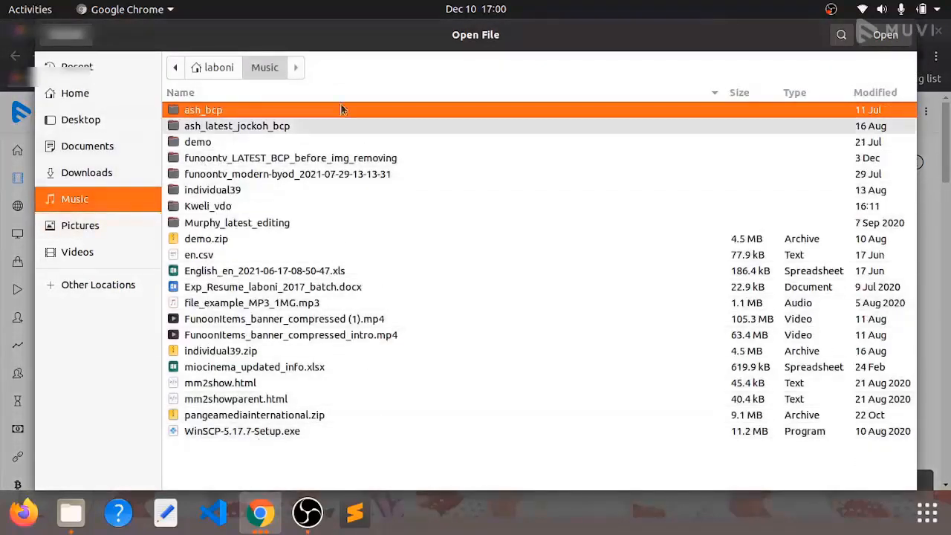
{"action": "double_click", "coordinate": [192, 206]}
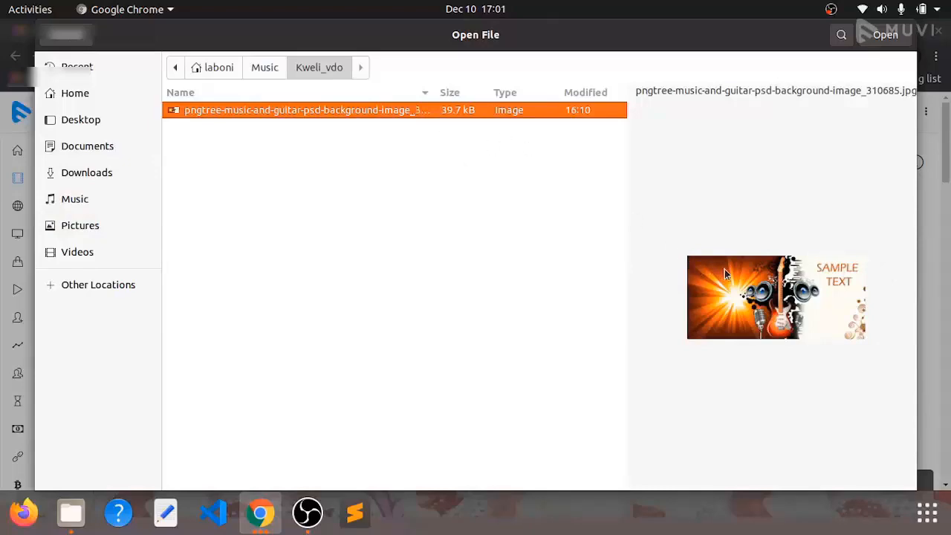
{"action": "left_click", "coordinate": [867, 41]}
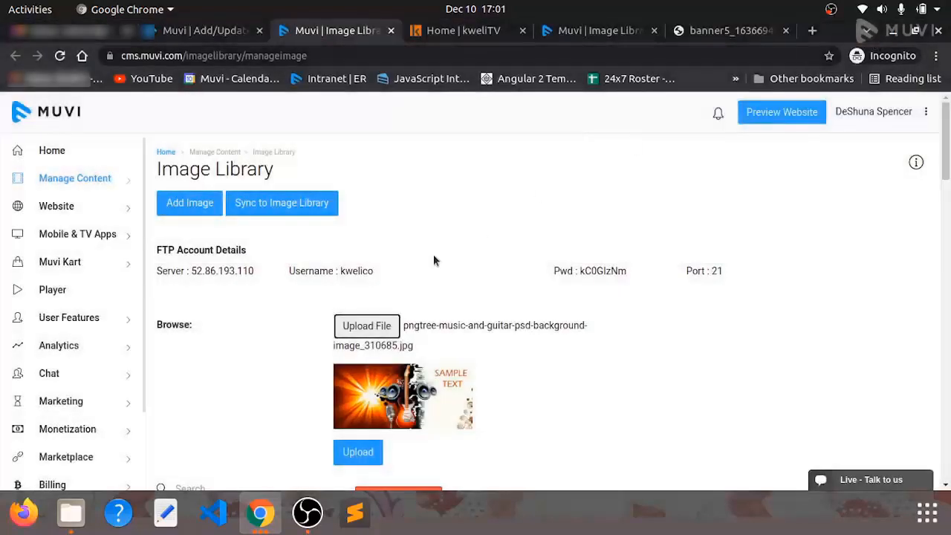
- Upload the chosen guitar image and open its original from the Image Library list in a new browser tab
{"action": "scroll", "coordinate": [334, 327], "scroll_direction": "down", "scroll_amount": 2}
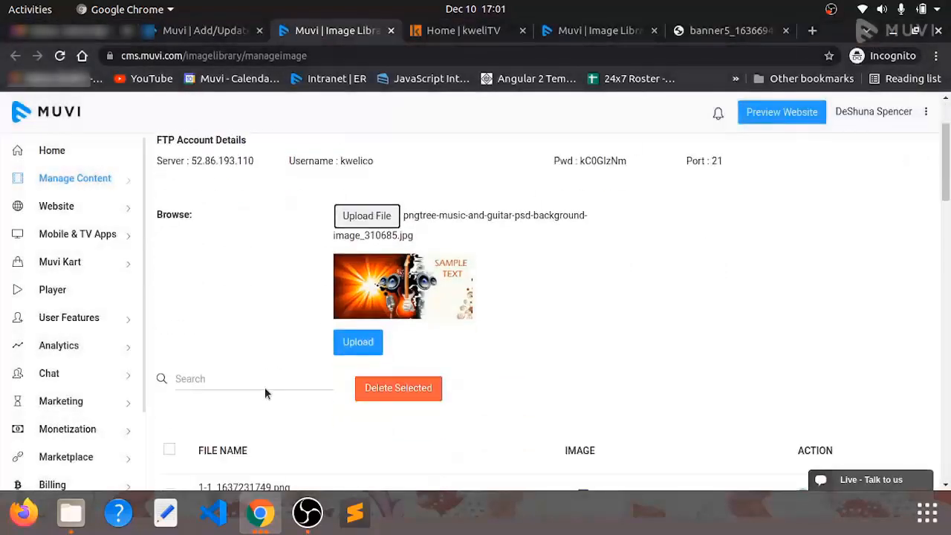
{"action": "left_click", "coordinate": [354, 349]}
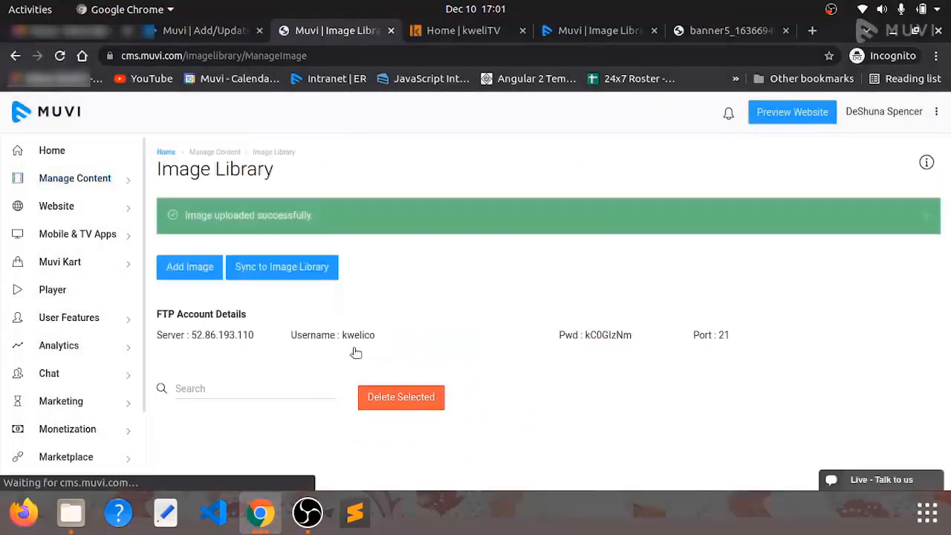
{"action": "scroll", "coordinate": [440, 309], "scroll_direction": "down", "scroll_amount": 3}
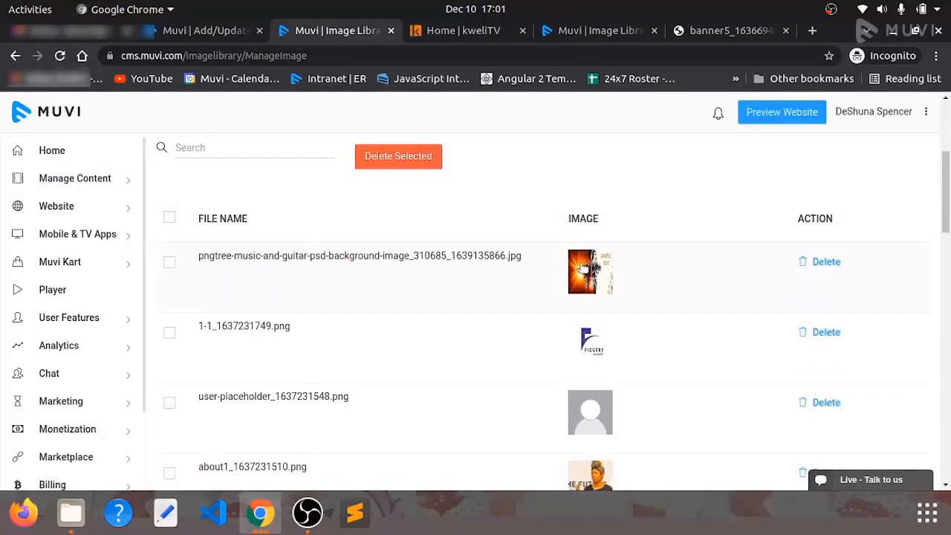
{"action": "left_click", "coordinate": [591, 271]}
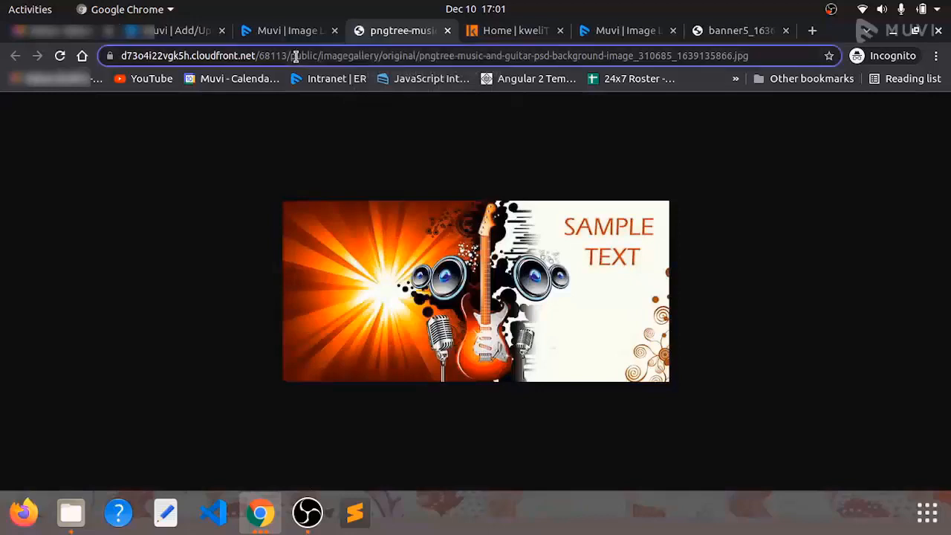
- Replace the banner image URL in the Landing Page Section 2 widget's source code with the uploaded guitar image's URL and apply the change
{"action": "left_click", "coordinate": [295, 57]}
{"action": "key", "text": "ctrl+c"}
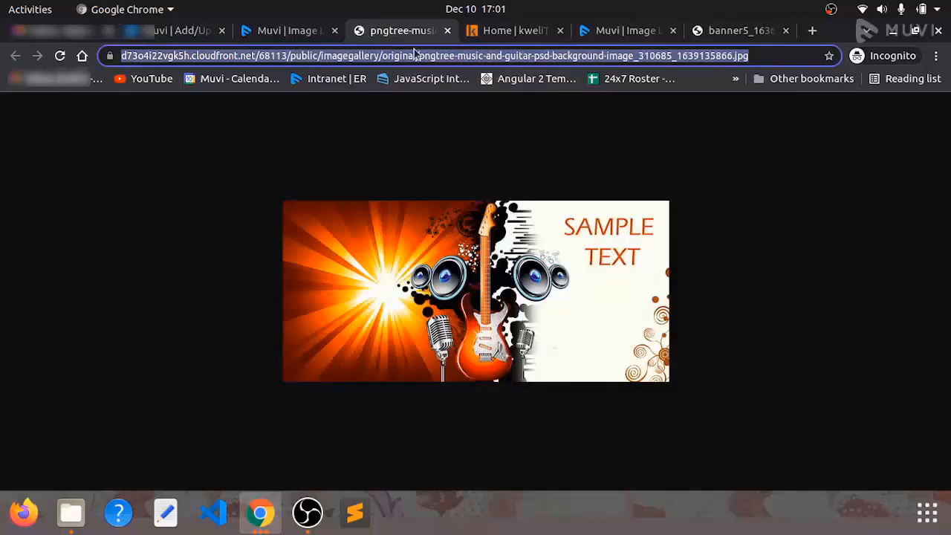
{"action": "left_click", "coordinate": [162, 29]}
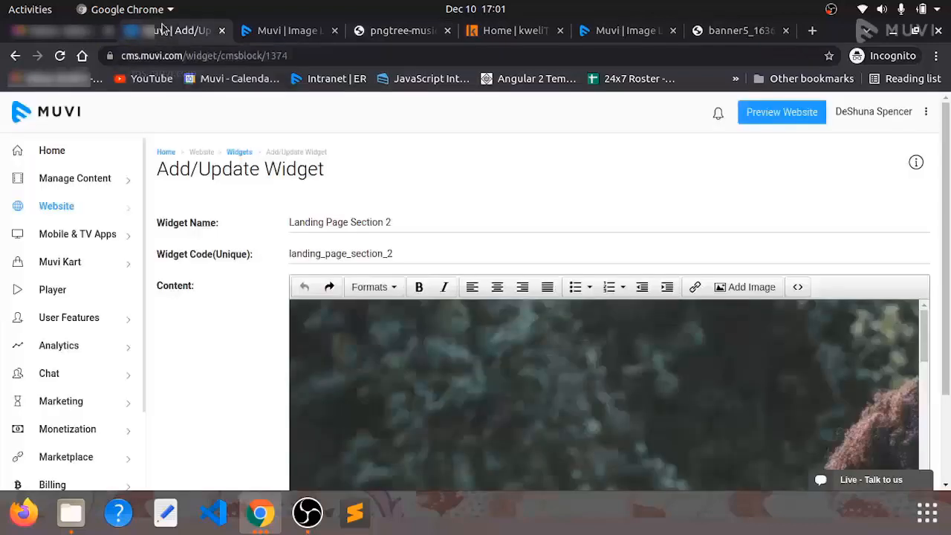
{"action": "scroll", "coordinate": [214, 324], "scroll_direction": "down", "scroll_amount": 2}
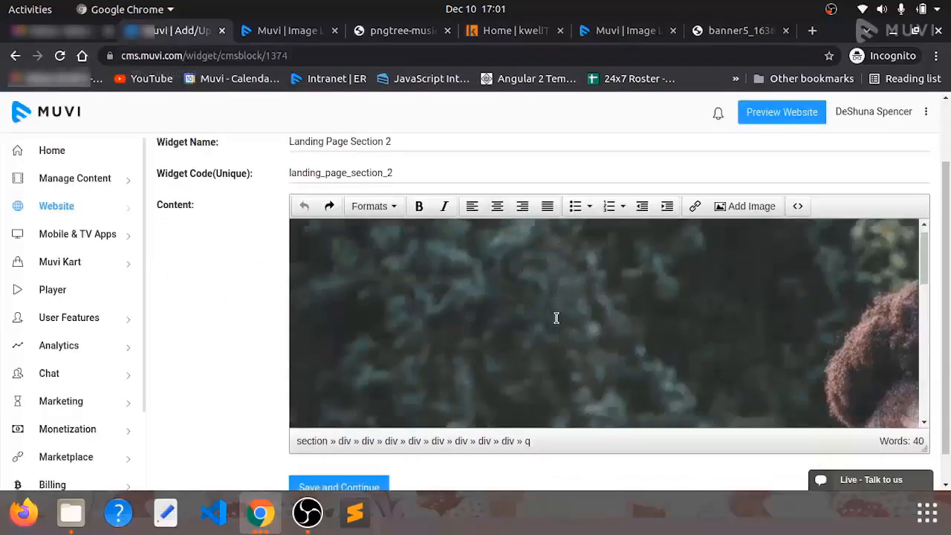
{"action": "left_click", "coordinate": [797, 207]}
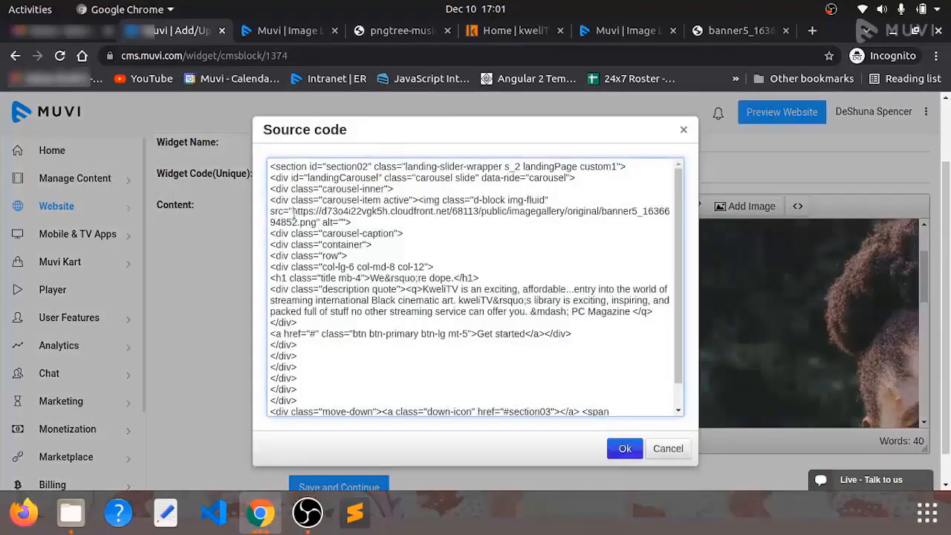
{"action": "left_click_drag", "start_coordinate": [293, 215], "coordinate": [315, 221]}
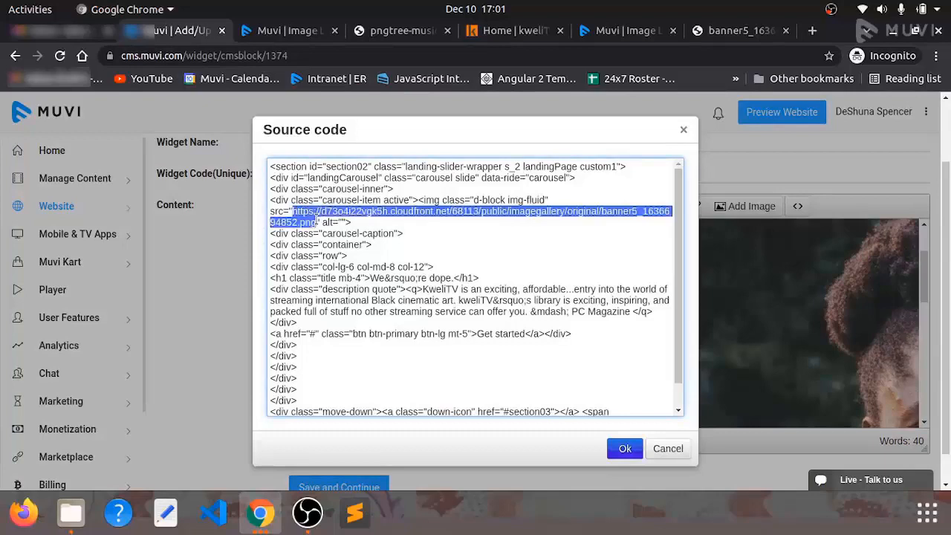
{"action": "key", "text": "ctrl+v"}
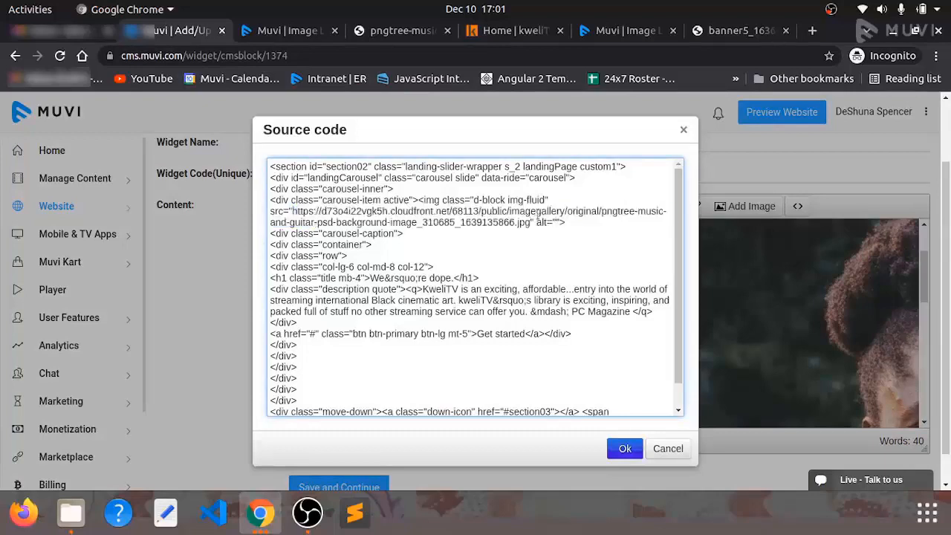
{"action": "left_click", "coordinate": [624, 448]}
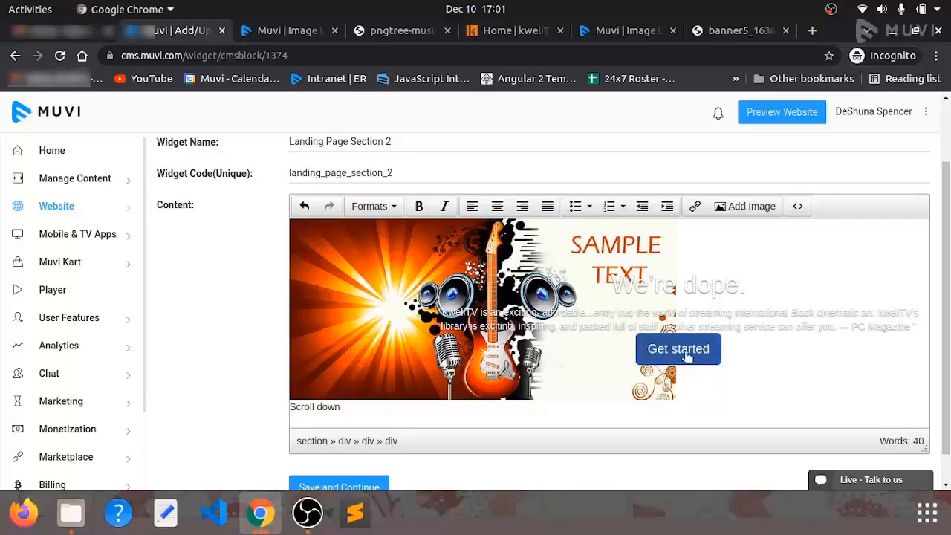
{"action": "left_click", "coordinate": [797, 206]}
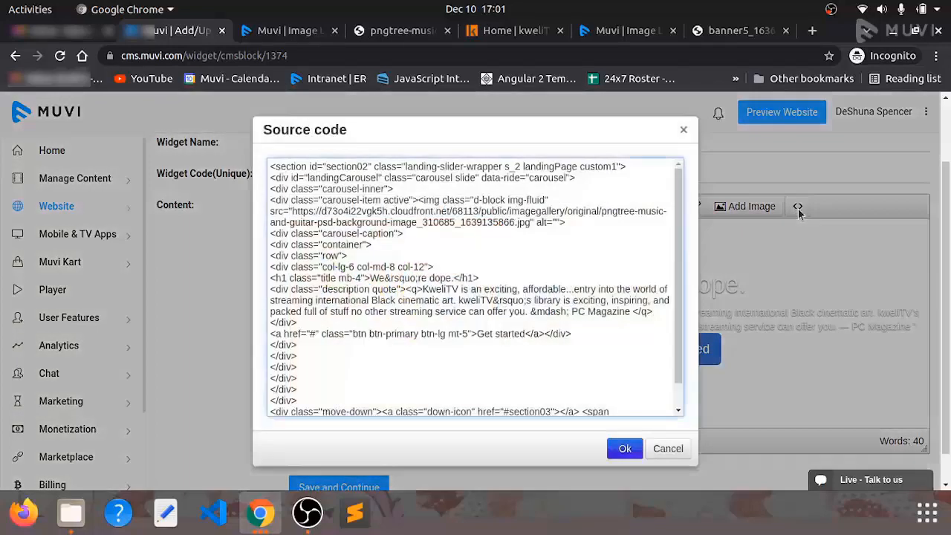
{"action": "key", "text": "ctrl+f"}
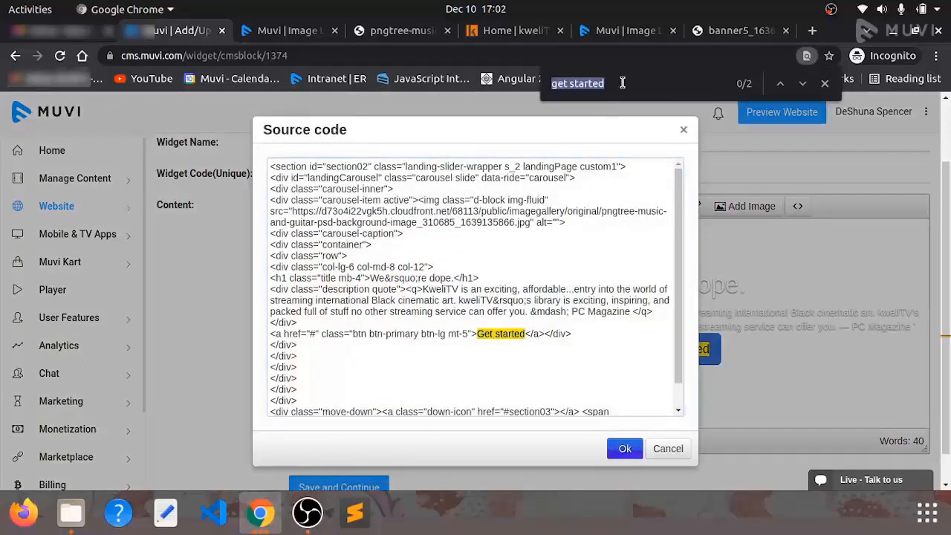
{"action": "left_click_drag", "start_coordinate": [622, 83], "coordinate": [552, 83]}
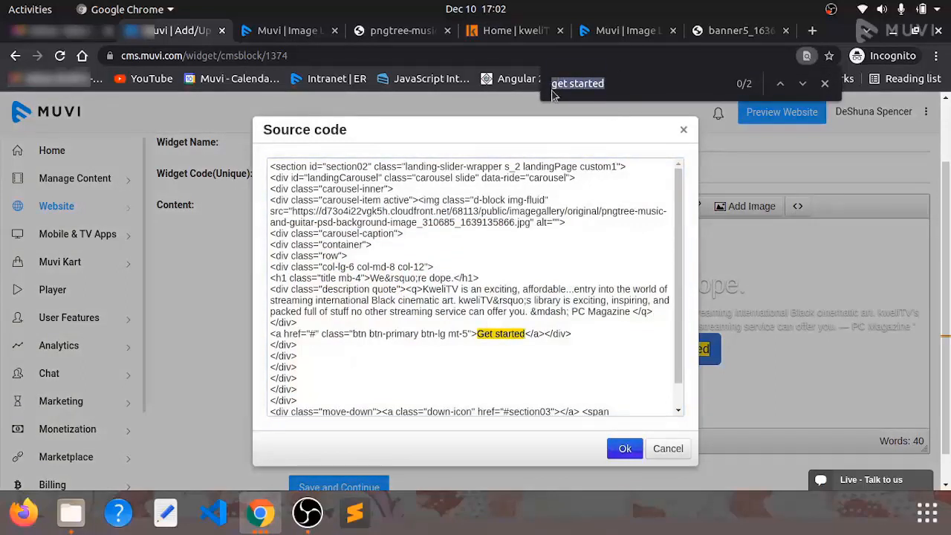
{"action": "left_click", "coordinate": [484, 334]}
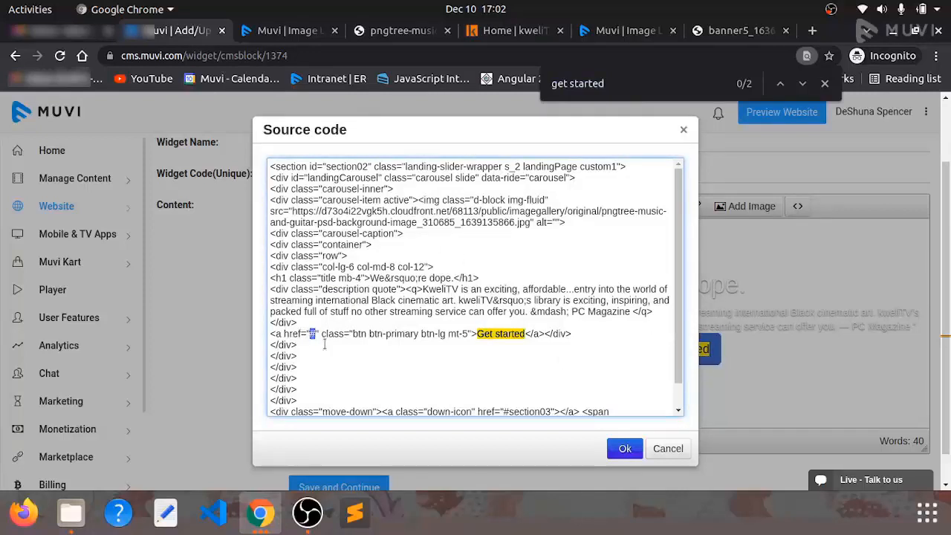
{"action": "type", "text": "htt"}
{"action": "type", "text": "ps:"}
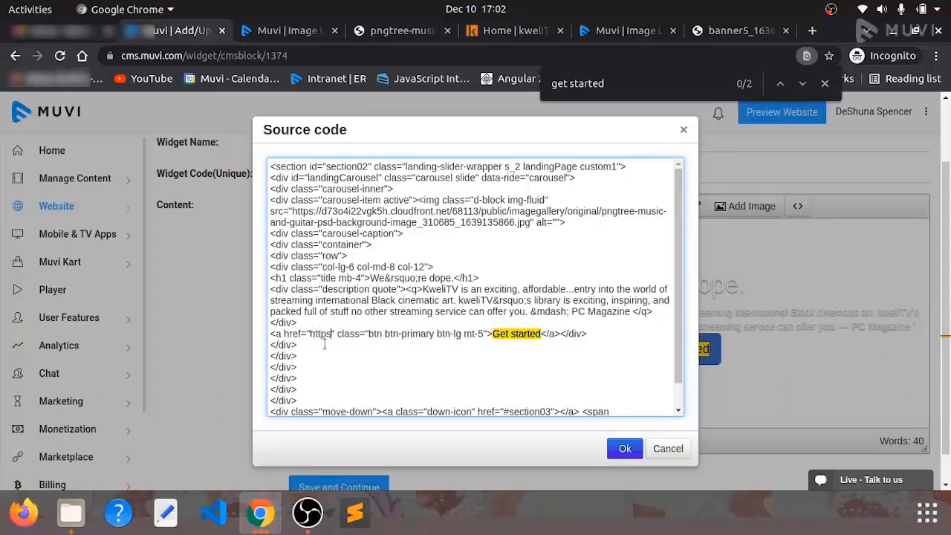
{"action": "type", "text": "//www"}
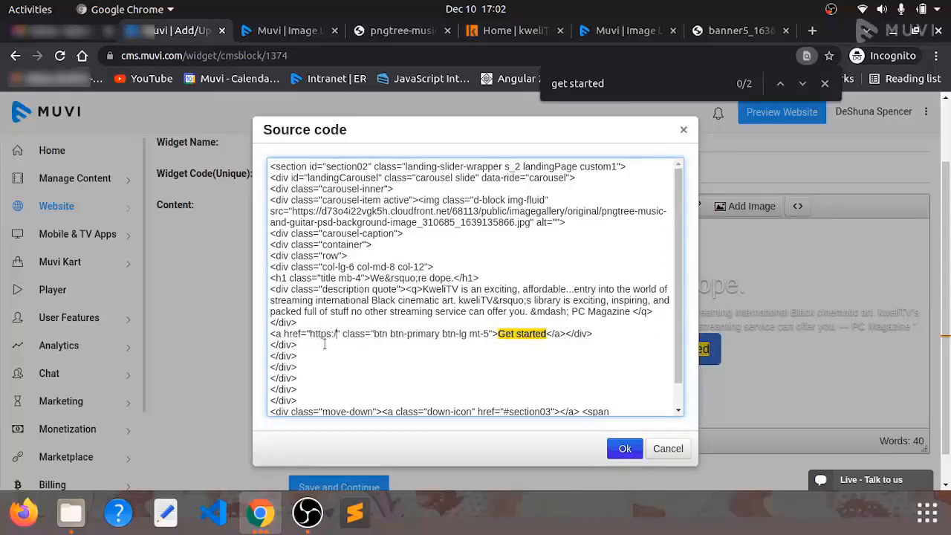
{"action": "type", "text": ".test"}
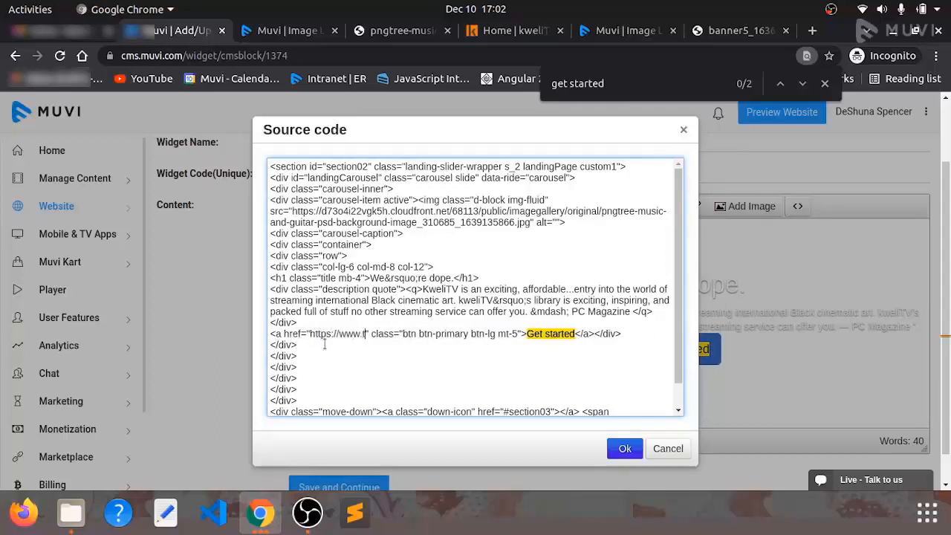
{"action": "type", "text": ".com"}
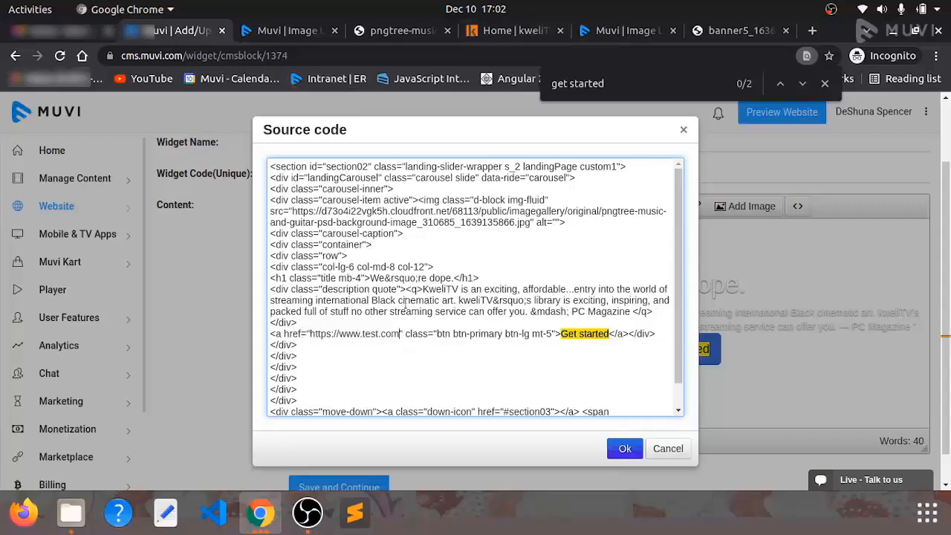
{"action": "left_click", "coordinate": [624, 450]}
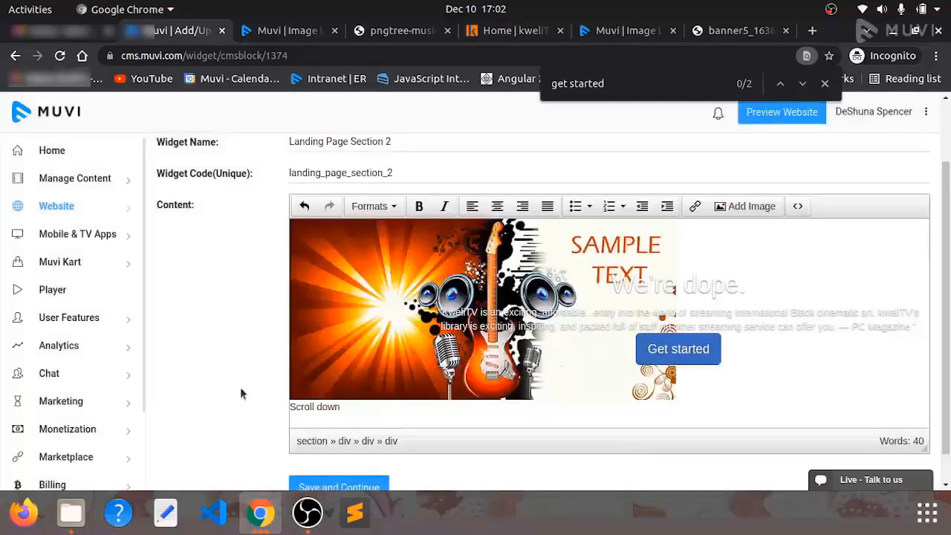
- Open the website's Manage Template page in a new browser tab, keeping the widget page open
{"action": "scroll", "coordinate": [240, 387], "scroll_direction": "down", "scroll_amount": 1}
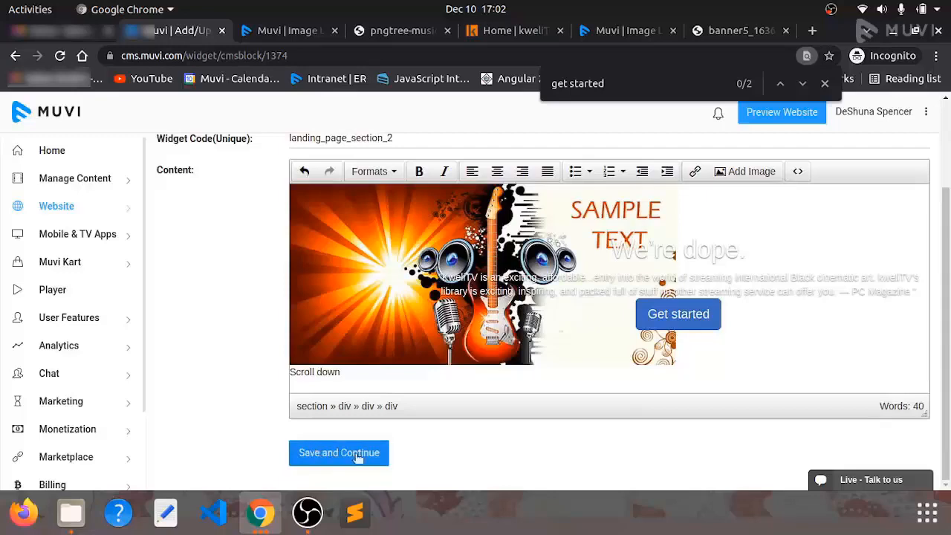
{"action": "scroll", "coordinate": [237, 372], "scroll_direction": "up", "scroll_amount": 3}
{"action": "mouse_move", "coordinate": [75, 202]}
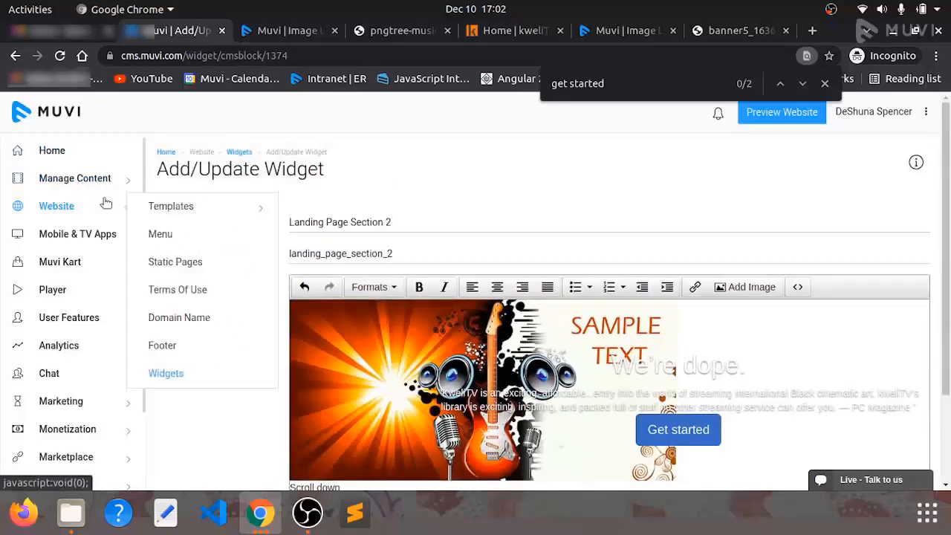
{"action": "mouse_move", "coordinate": [159, 206]}
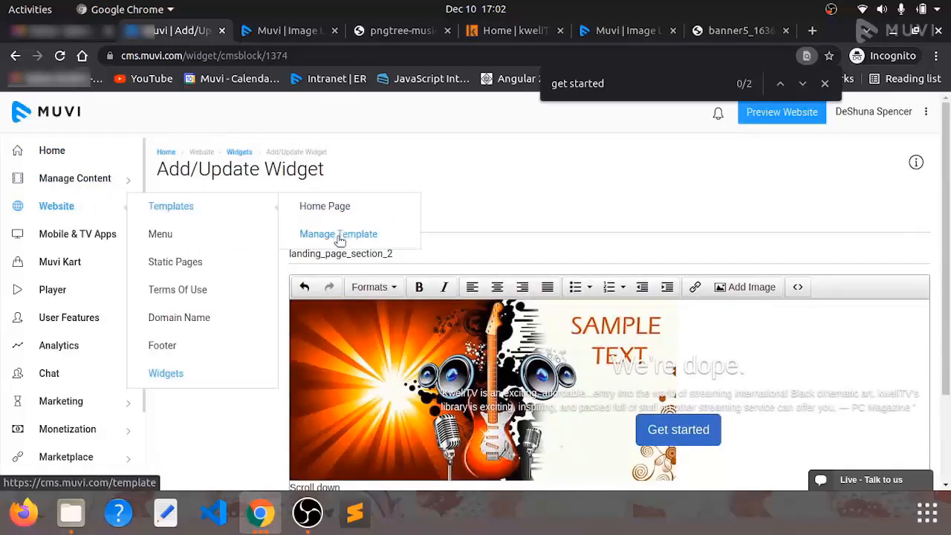
{"action": "middle_click", "coordinate": [339, 235]}
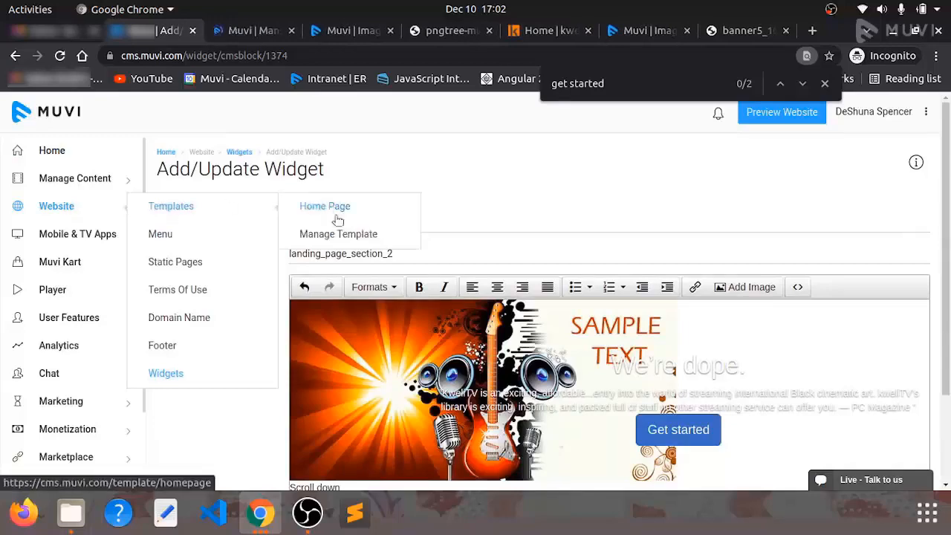
{"action": "left_click", "coordinate": [241, 31]}
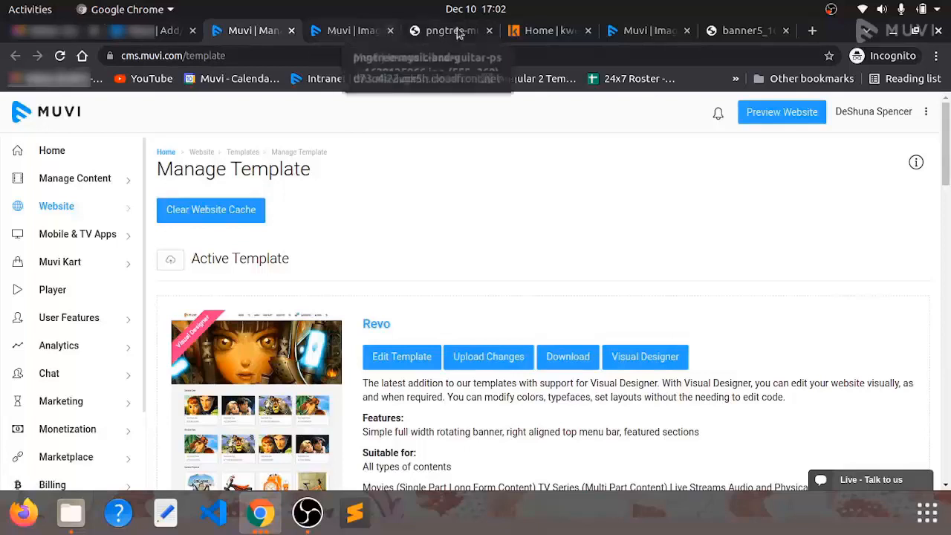
- Examine the banner sections of the kweliTV landing page, from We're Dope to We Stream Black Excellence
{"action": "left_click", "coordinate": [535, 32]}
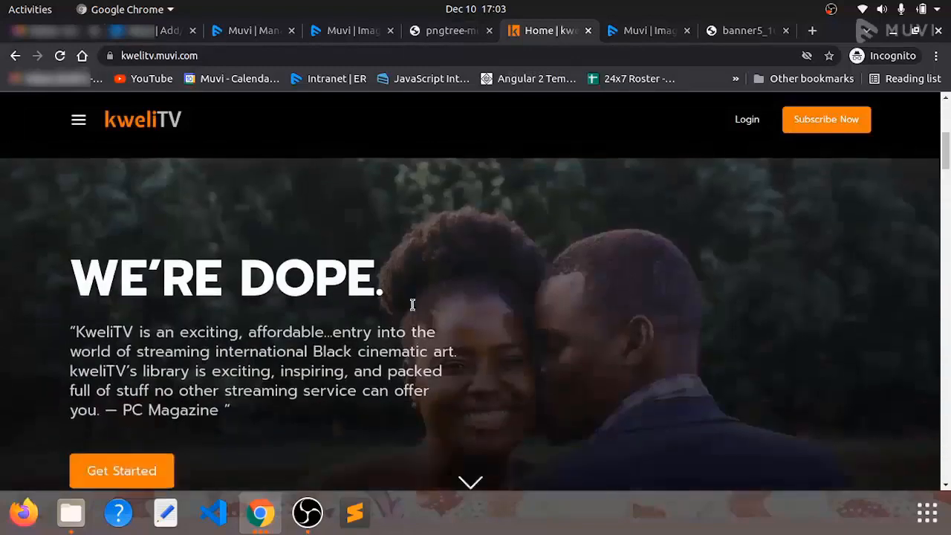
{"action": "scroll", "coordinate": [412, 305], "scroll_direction": "down", "scroll_amount": 3}
{"action": "scroll", "coordinate": [413, 305], "scroll_direction": "up", "scroll_amount": 2}
{"action": "scroll", "coordinate": [413, 305], "scroll_direction": "down", "scroll_amount": 11}
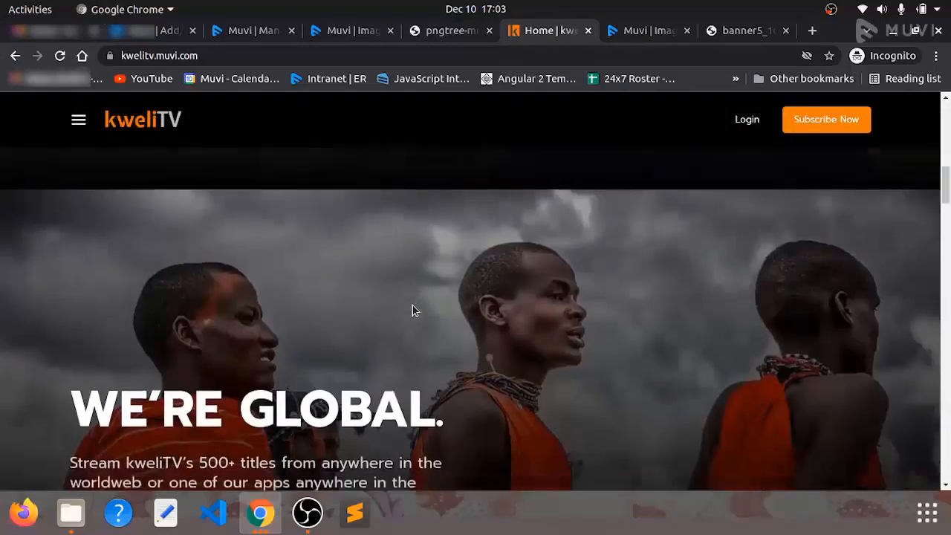
{"action": "scroll", "coordinate": [412, 305], "scroll_direction": "down", "scroll_amount": 10}
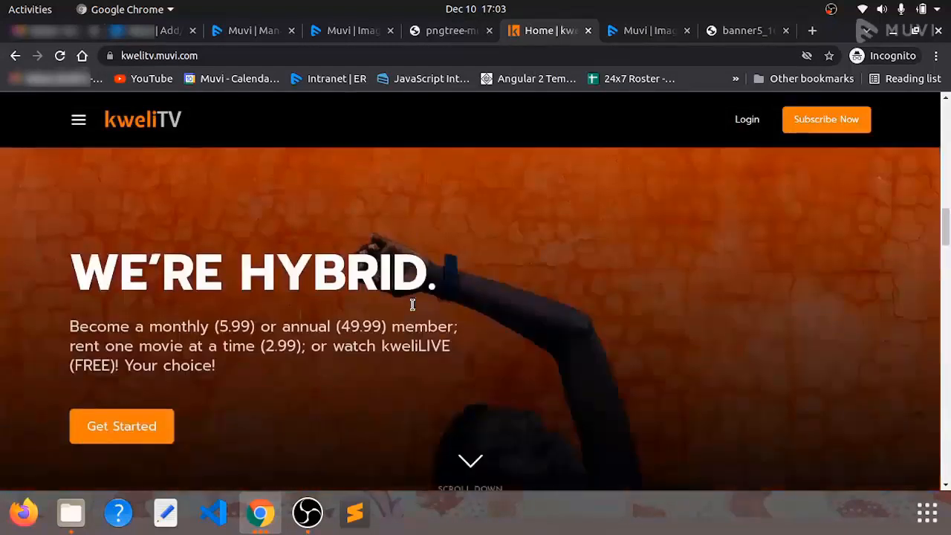
{"action": "scroll", "coordinate": [412, 306], "scroll_direction": "up", "scroll_amount": 15}
{"action": "scroll", "coordinate": [412, 311], "scroll_direction": "down", "scroll_amount": 8}
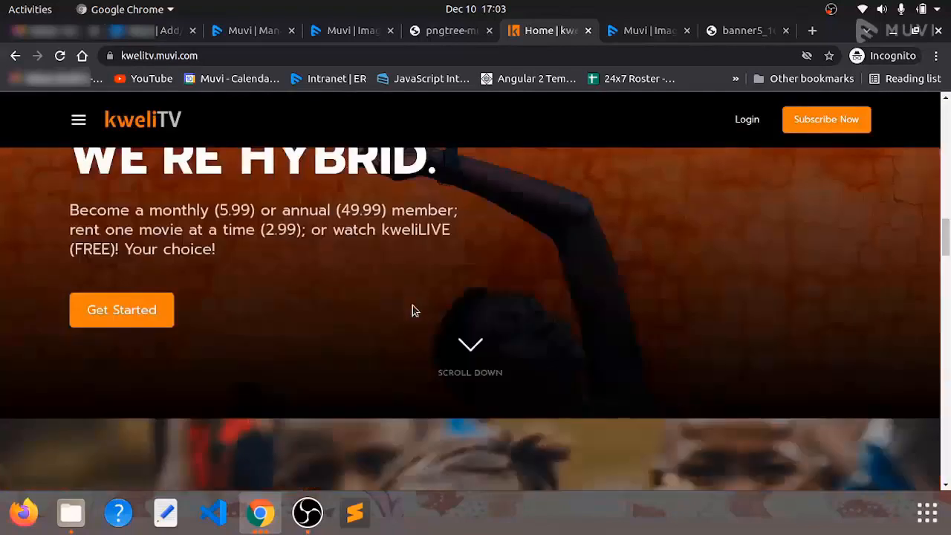
{"action": "scroll", "coordinate": [412, 311], "scroll_direction": "up", "scroll_amount": 2}
{"action": "scroll", "coordinate": [338, 336], "scroll_direction": "down", "scroll_amount": 5}
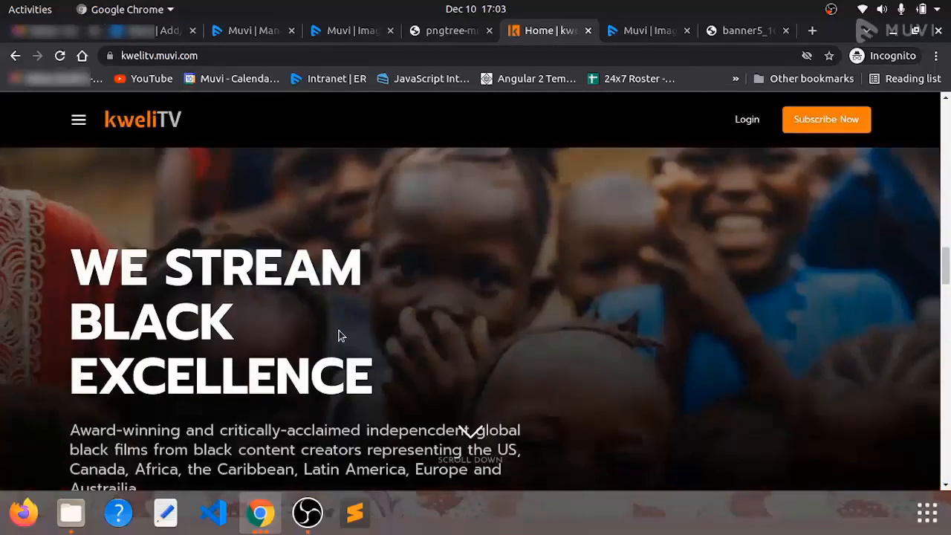
{"action": "scroll", "coordinate": [338, 336], "scroll_direction": "down", "scroll_amount": 3}
{"action": "scroll", "coordinate": [339, 333], "scroll_direction": "up", "scroll_amount": 1}
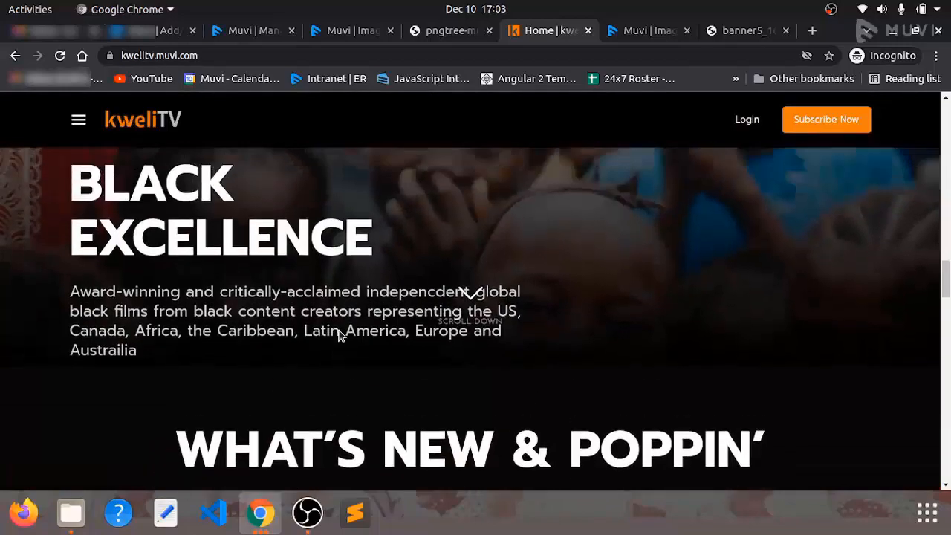
{"action": "left_click", "coordinate": [460, 275]}
{"action": "scroll", "coordinate": [459, 278], "scroll_direction": "up", "scroll_amount": 6}
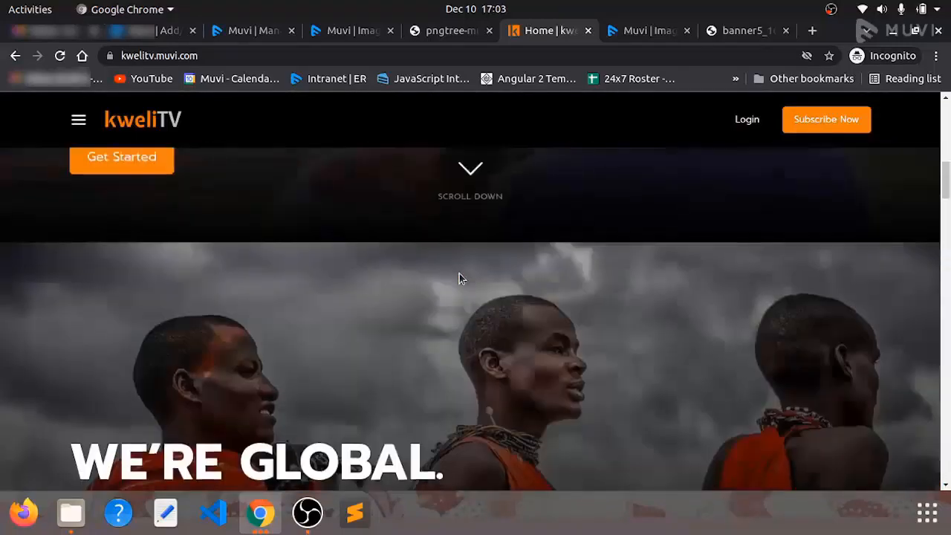
{"action": "scroll", "coordinate": [459, 276], "scroll_direction": "down", "scroll_amount": 10}
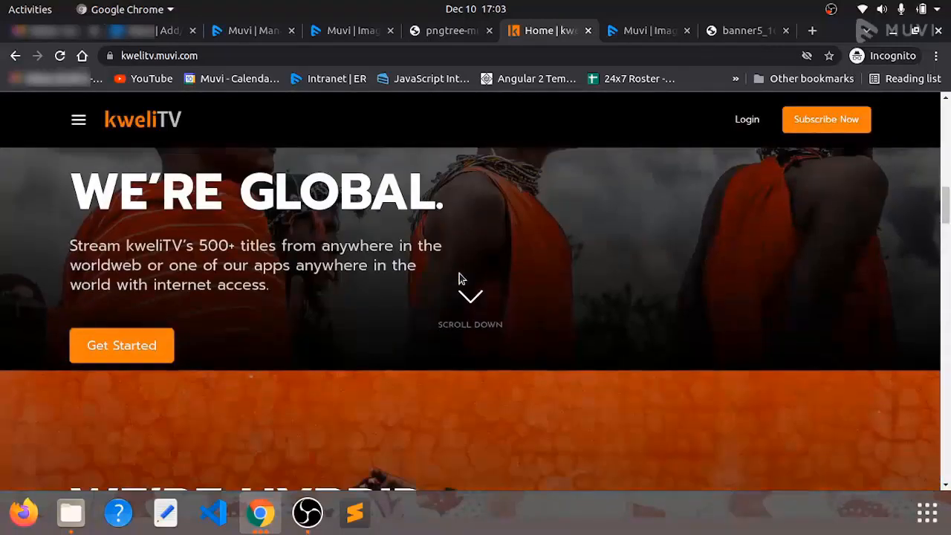
- Review the content thumbnail grid on the kweliTV landing page and return to the Landing Page Section 2 widget
{"action": "scroll", "coordinate": [280, 420], "scroll_direction": "down", "scroll_amount": 6}
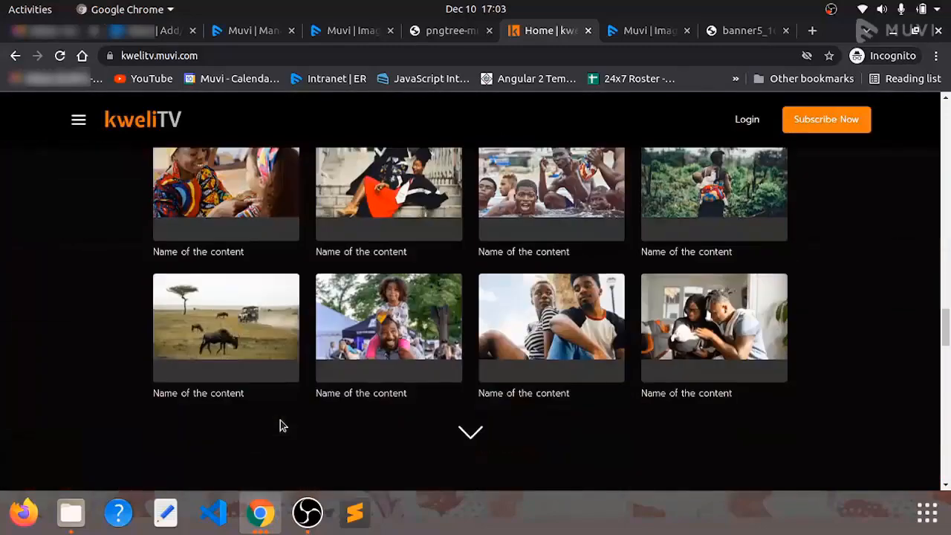
{"action": "scroll", "coordinate": [282, 424], "scroll_direction": "up", "scroll_amount": 1}
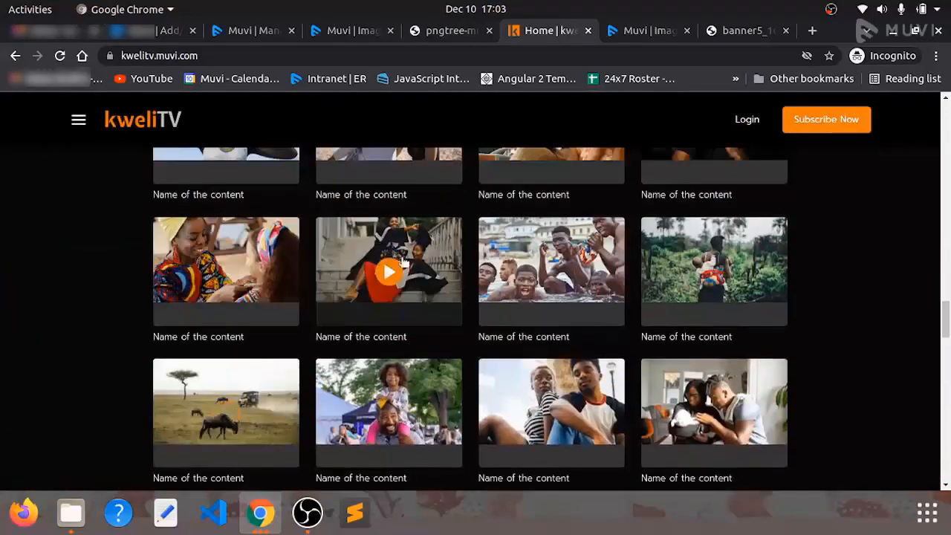
{"action": "scroll", "coordinate": [405, 279], "scroll_direction": "up", "scroll_amount": 5}
{"action": "scroll", "coordinate": [238, 275], "scroll_direction": "down", "scroll_amount": 3}
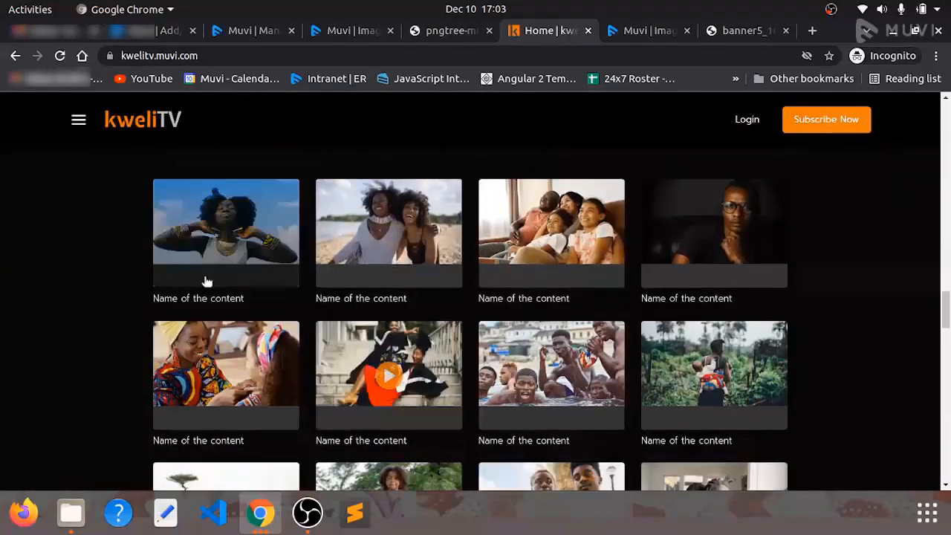
{"action": "left_click", "coordinate": [166, 31]}
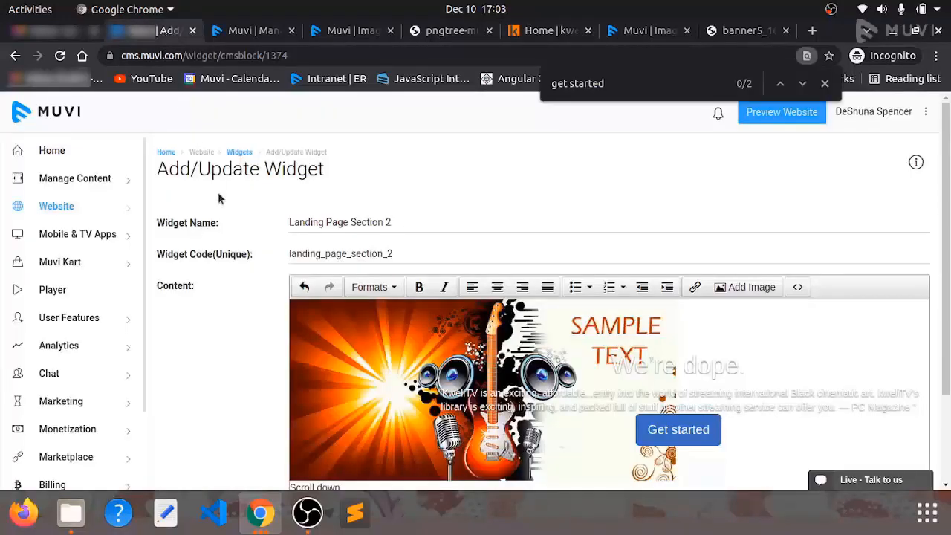